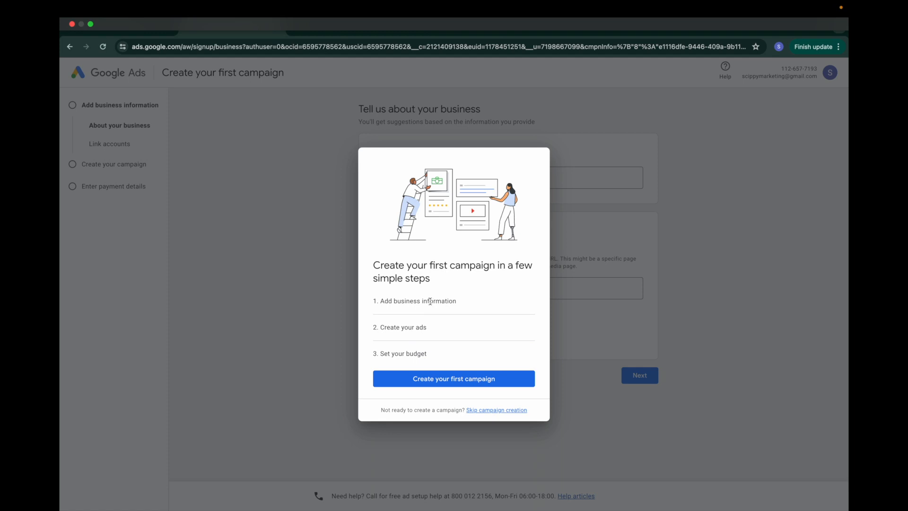
# Step: Highlight each of the three setup steps on the welcome page for emphasis
pyautogui.moveTo(375, 330); pyautogui.dragTo(438, 335)
pyautogui.click(425, 339)
pyautogui.moveTo(370, 357); pyautogui.dragTo(425, 355)
pyautogui.click(443, 357)
pyautogui.moveTo(462, 305); pyautogui.dragTo(364, 305)
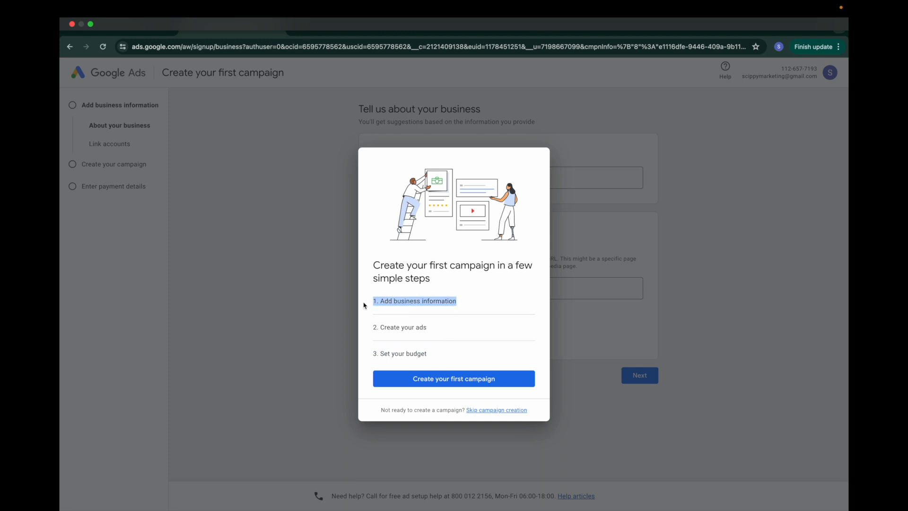
pyautogui.click(458, 327)
# Step: Start the first campaign and enter 'Scippy Marketing' as the business name
pyautogui.click(440, 378)
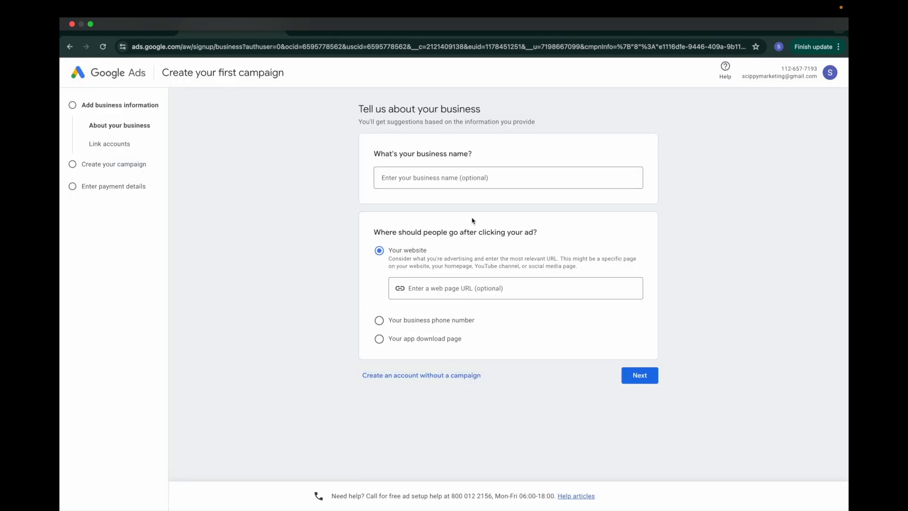
pyautogui.click(430, 176)
pyautogui.write('Scippy Marketing')
pyautogui.click(354, 231)
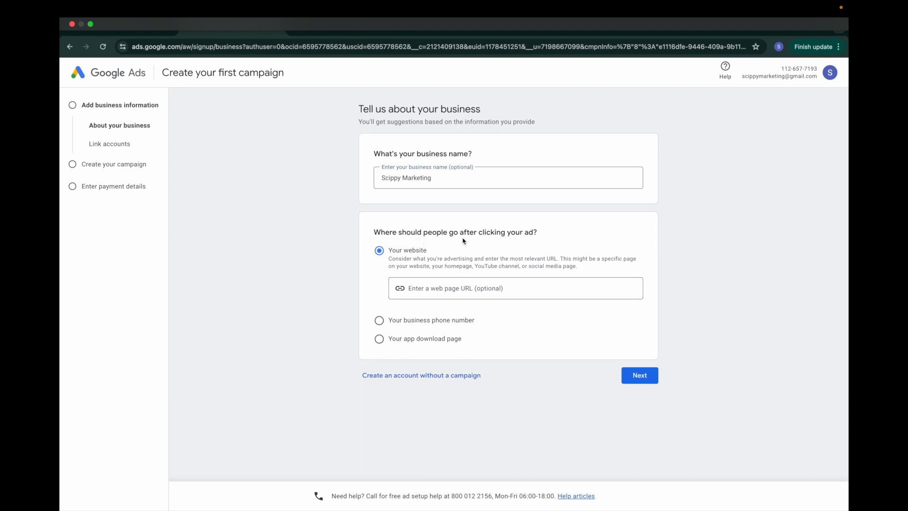
# Step: Compare the website, phone and app destinations, then choose Your business phone number
pyautogui.click(457, 289)
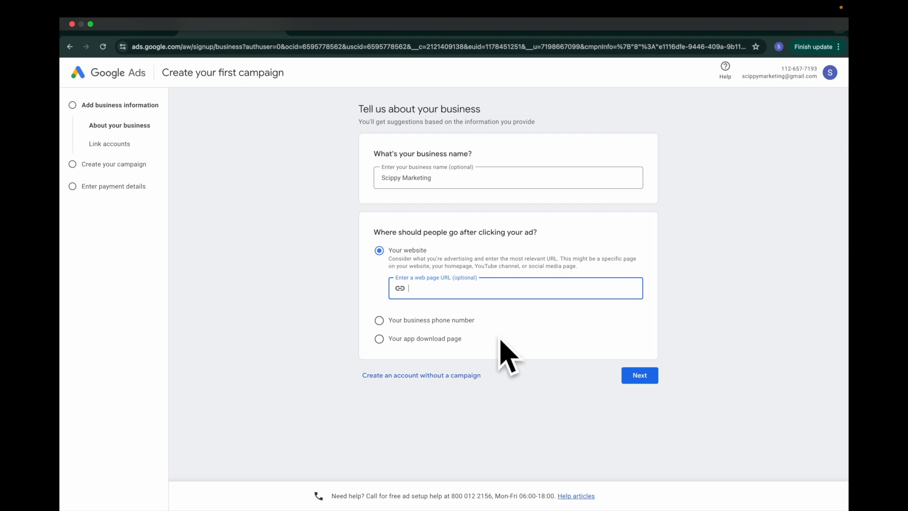
pyautogui.click(380, 321)
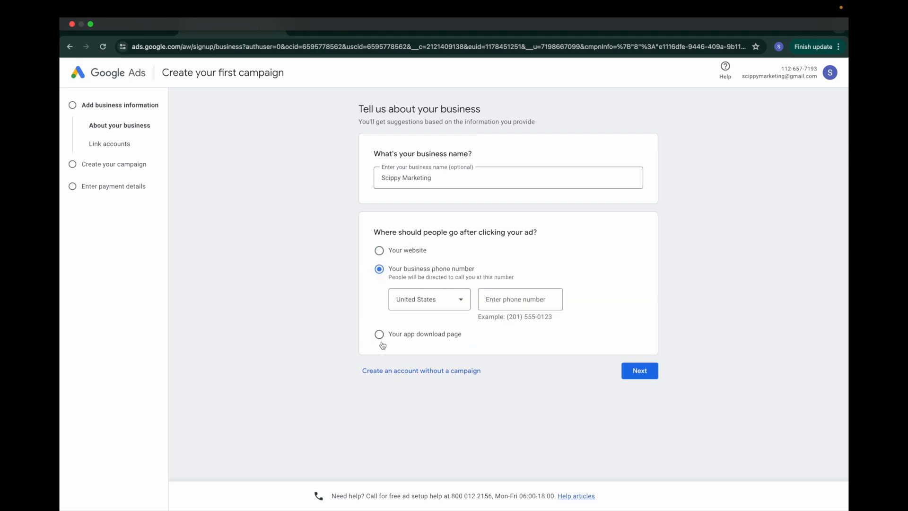
pyautogui.click(380, 338)
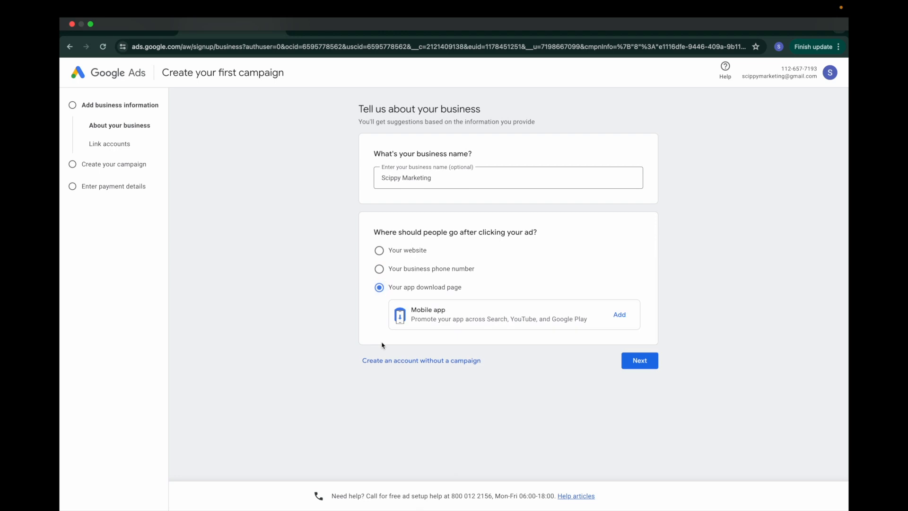
pyautogui.click(378, 252)
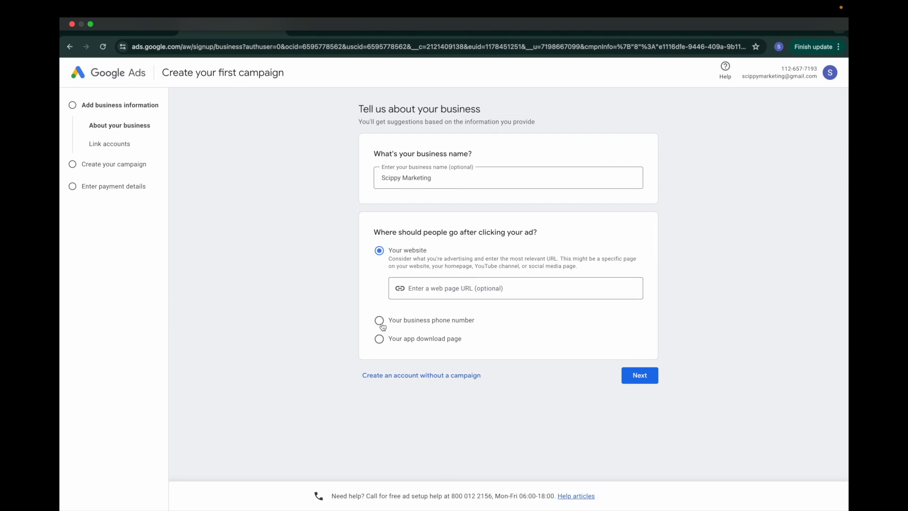
pyautogui.click(383, 326)
# Step: Keep United States as the phone country and enter the business phone number
pyautogui.click(459, 304)
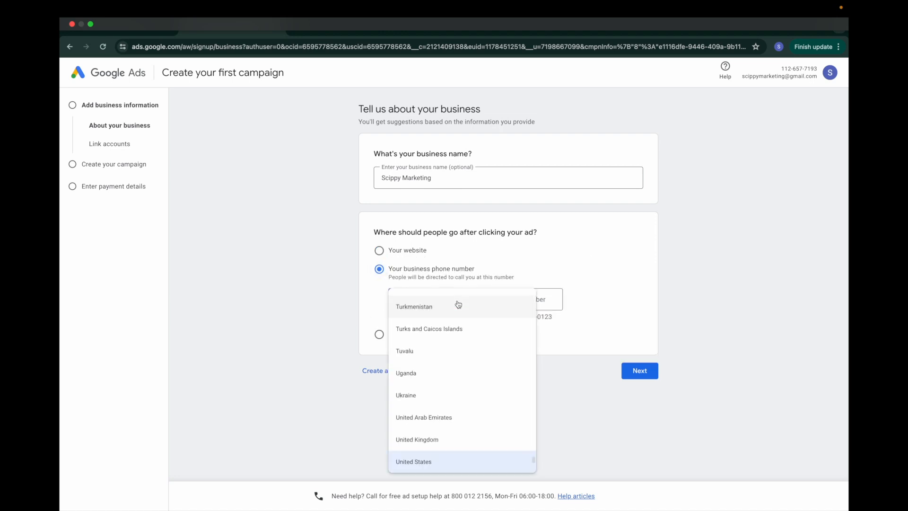
pyautogui.scroll(20, 459, 304)
pyautogui.click(449, 252)
pyautogui.click(443, 295)
pyautogui.click(383, 322)
pyautogui.click(487, 303)
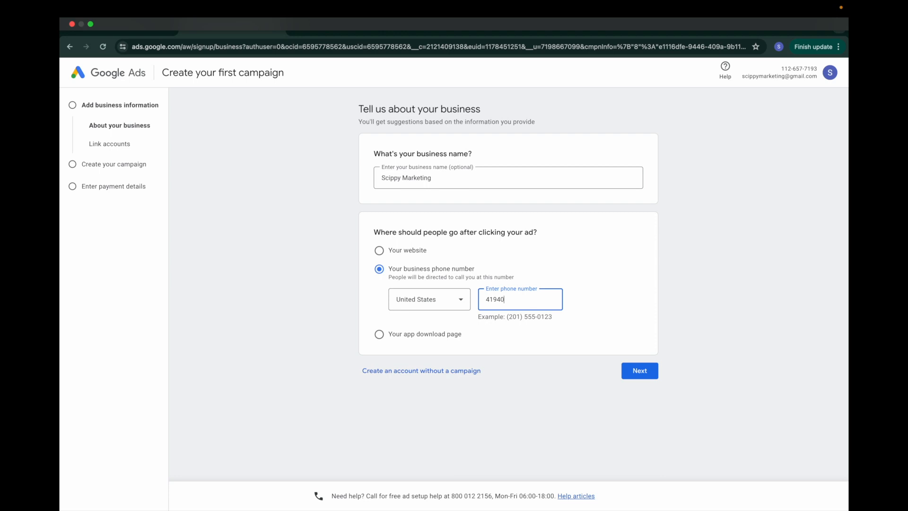
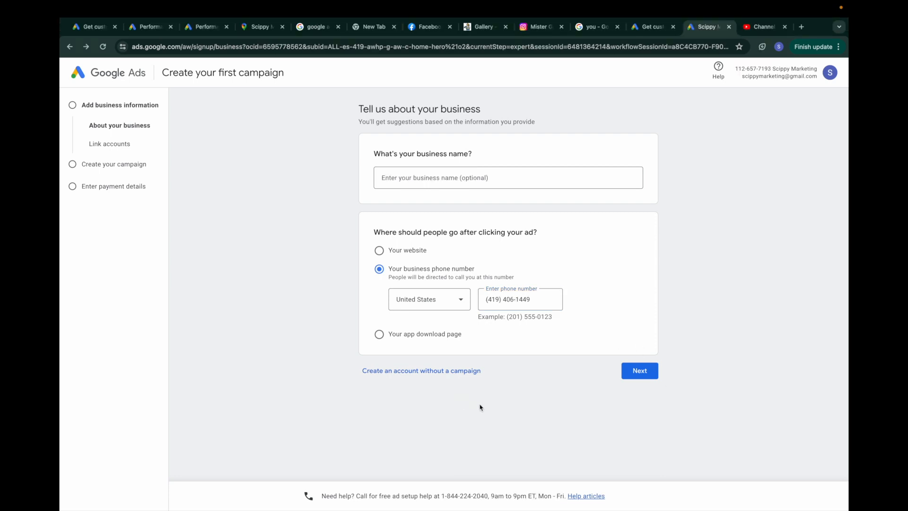
# Step: Create the account without a campaign and scroll through the account settings
pyautogui.click(381, 372)
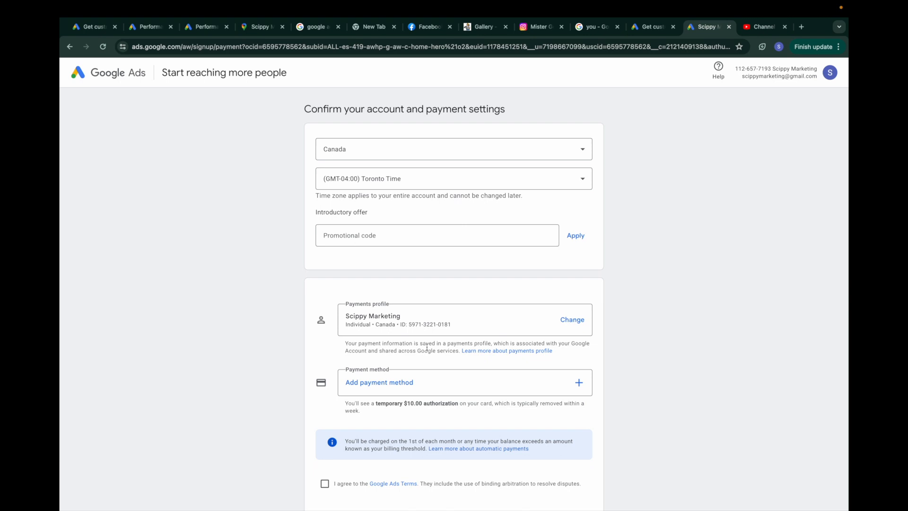
pyautogui.scroll(-1, 466, 266)
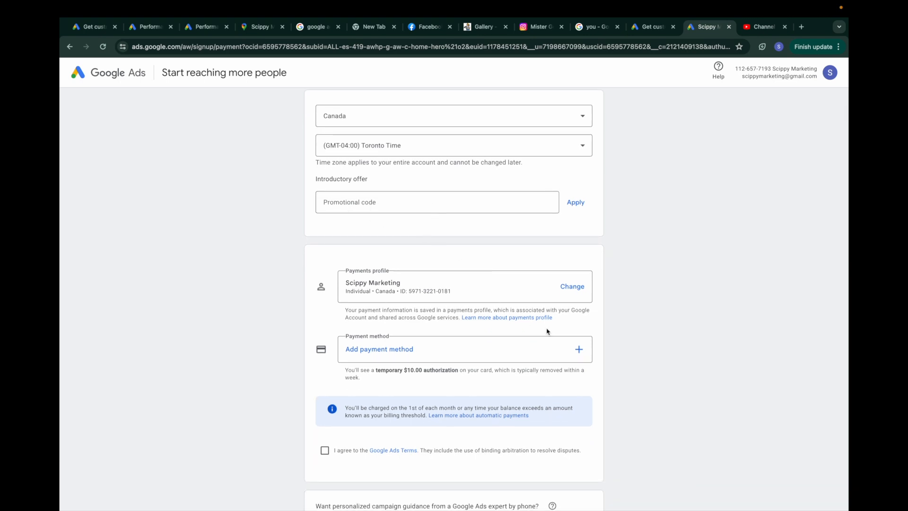
pyautogui.scroll(-3, 511, 270)
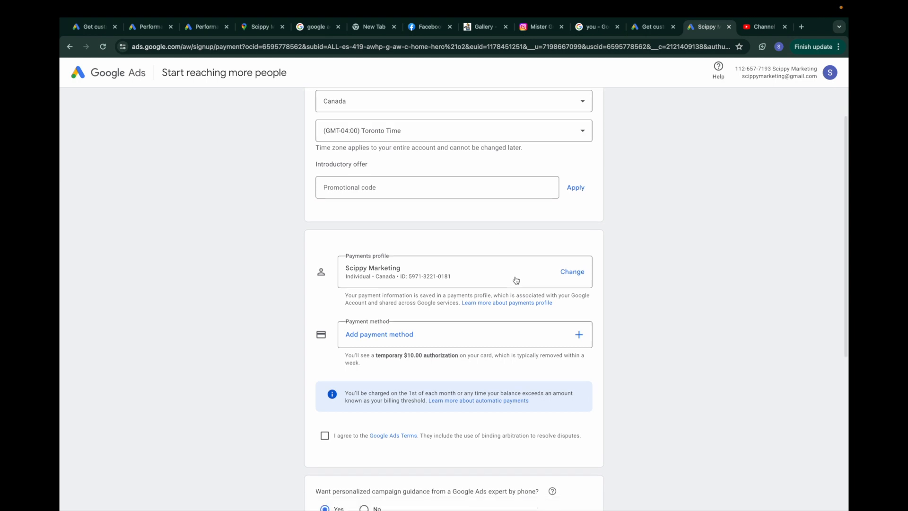
pyautogui.scroll(-3, 427, 269)
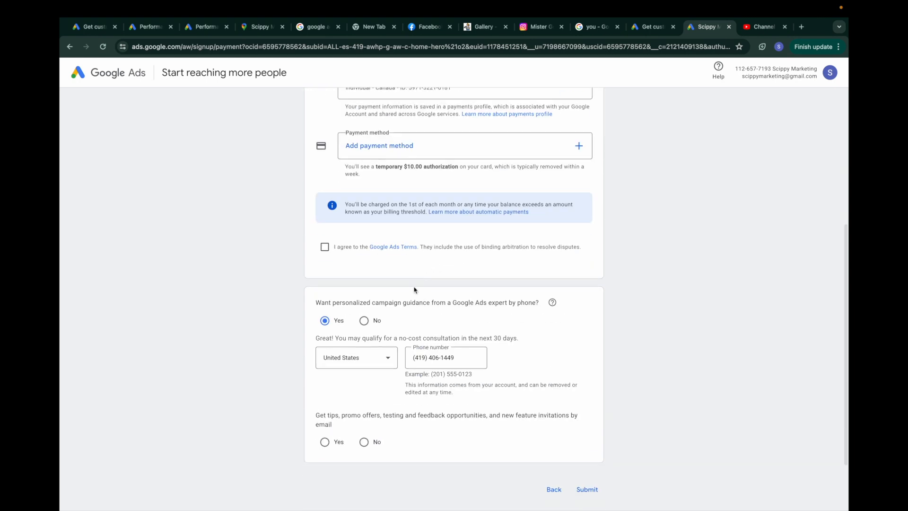
pyautogui.scroll(-2, 415, 289)
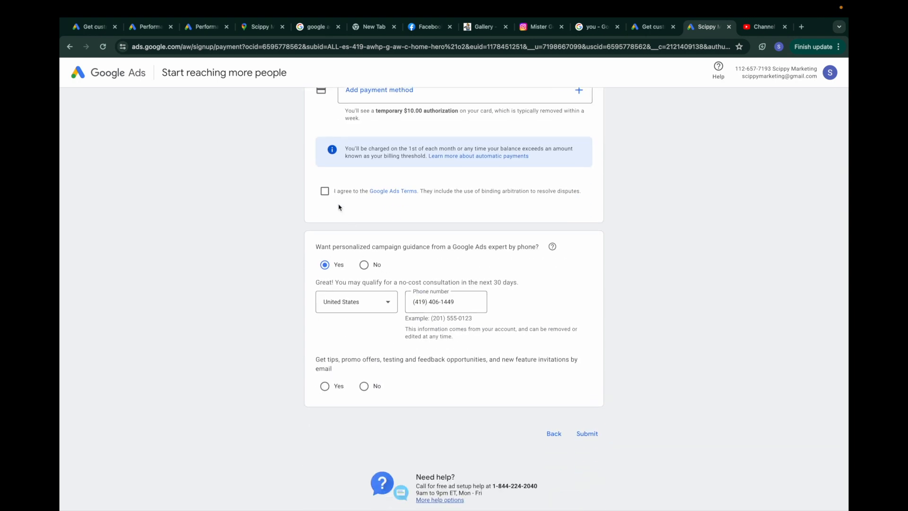
# Step: Accept the Google Ads Terms, decline phone guidance, opt into email tips, and submit
pyautogui.click(325, 192)
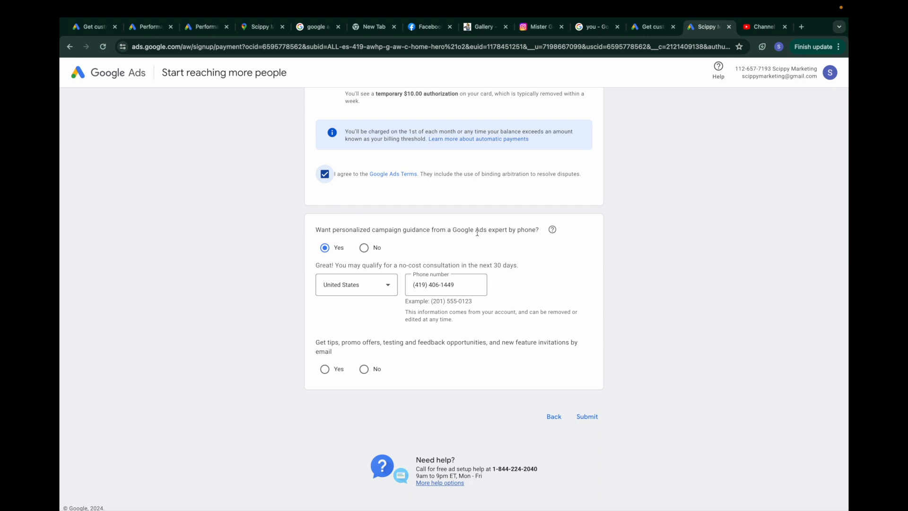
pyautogui.click(363, 248)
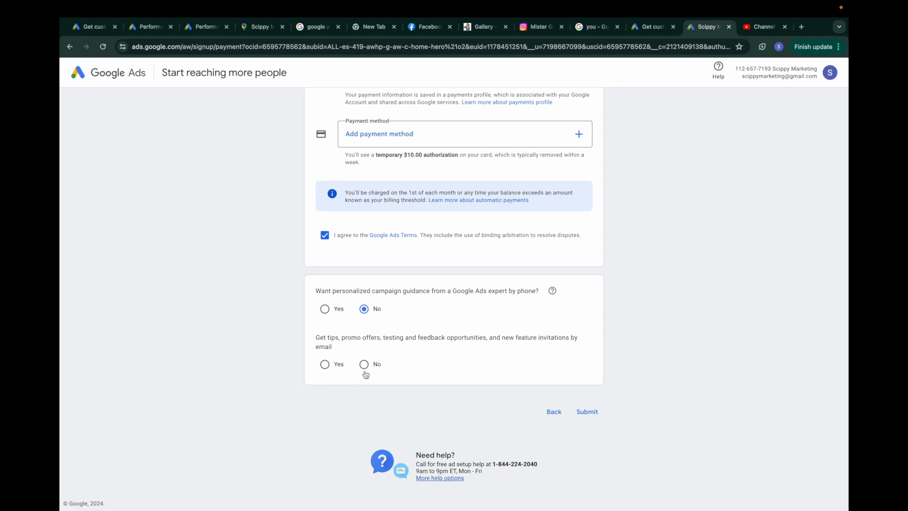
pyautogui.click(325, 365)
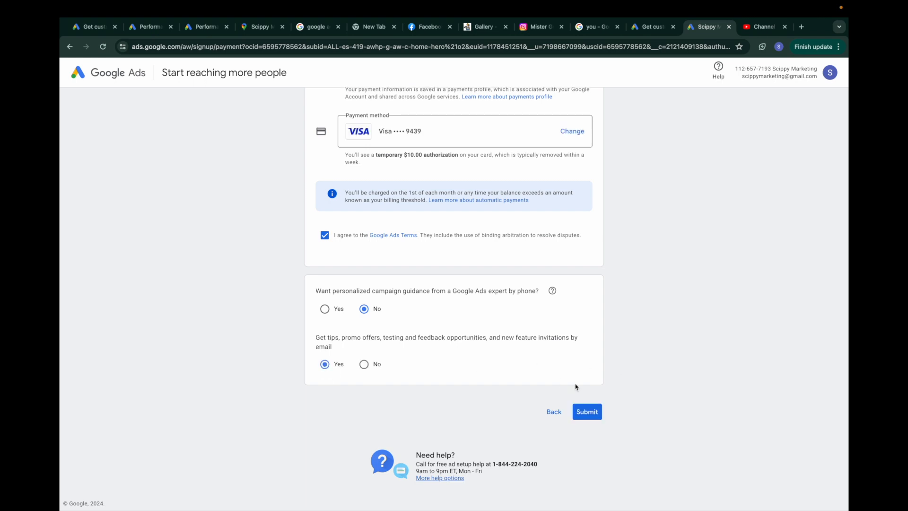
pyautogui.click(588, 412)
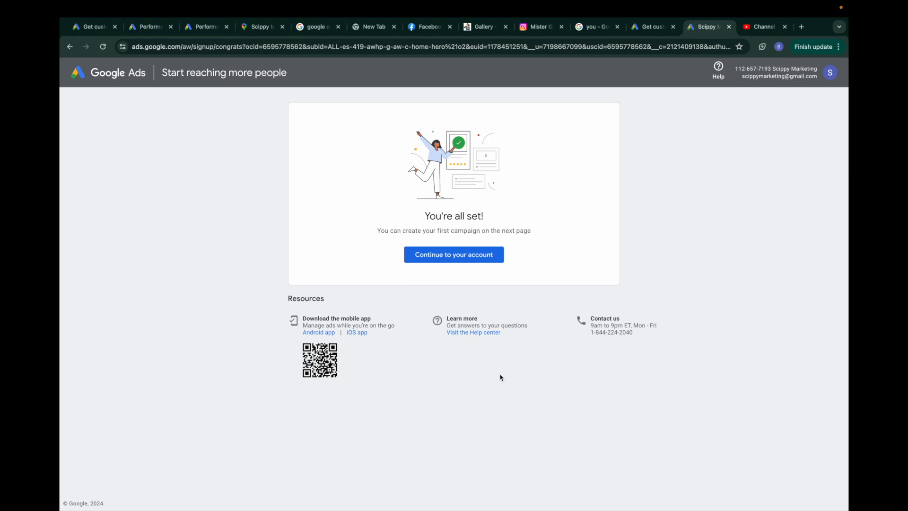
# Step: Continue to the account Overview, review it, and advance past the business information form
pyautogui.click(439, 260)
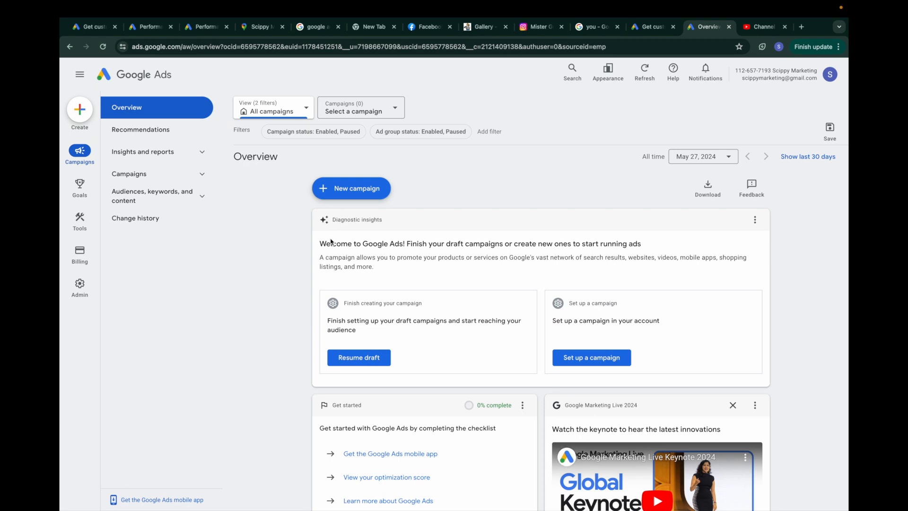
pyautogui.scroll(-5, 296, 246)
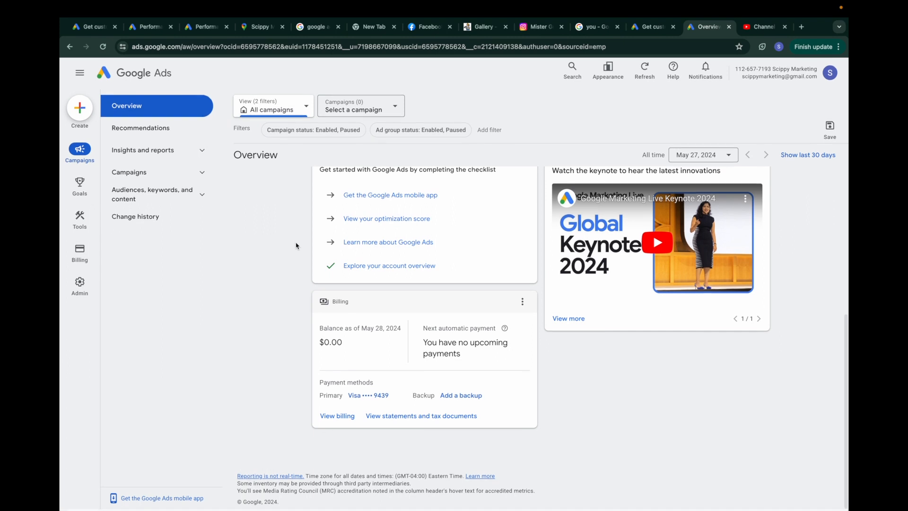
pyautogui.scroll(5, 296, 246)
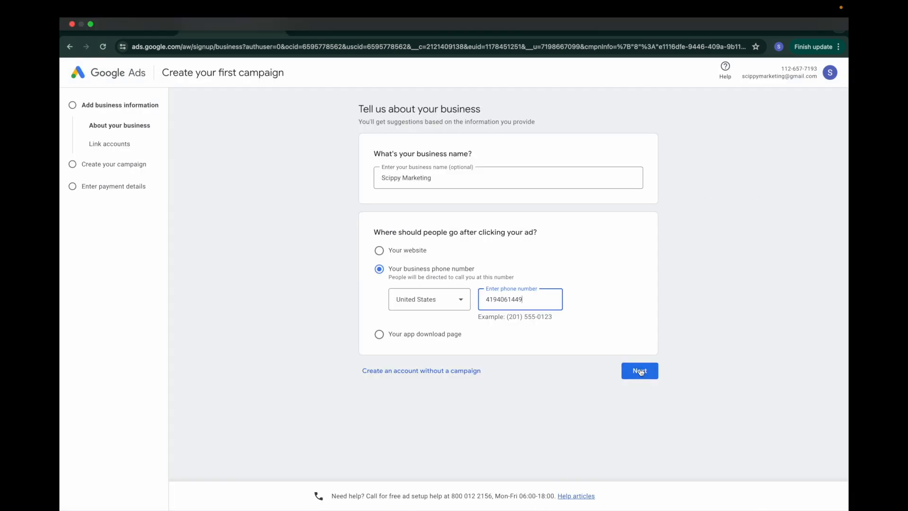
pyautogui.click(641, 370)
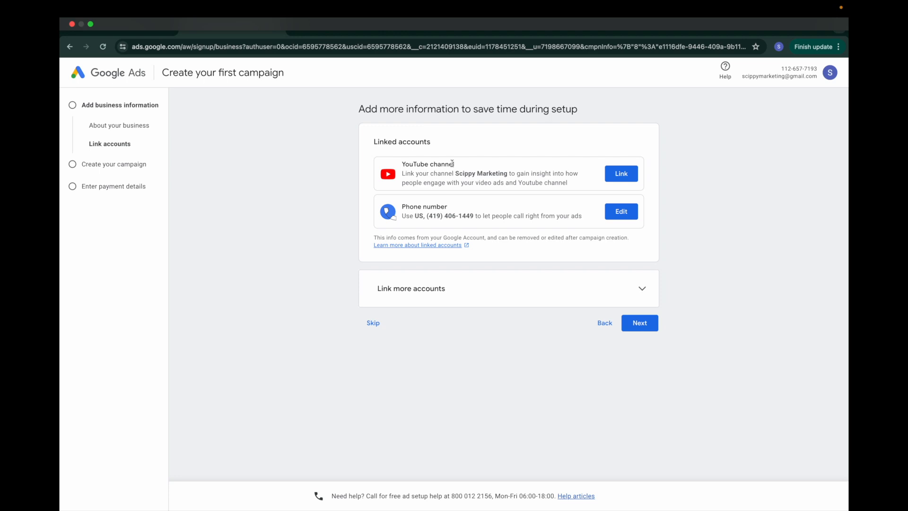
# Step: Move past linked accounts and confirm Phone call leads as the campaign goal
pyautogui.moveTo(457, 166); pyautogui.dragTo(399, 166)
pyautogui.click(694, 211)
pyautogui.click(644, 323)
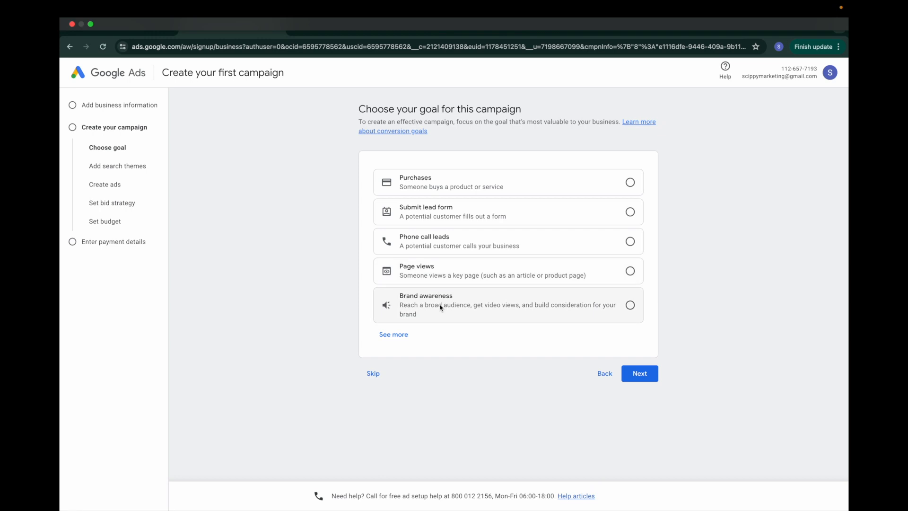
pyautogui.click(449, 246)
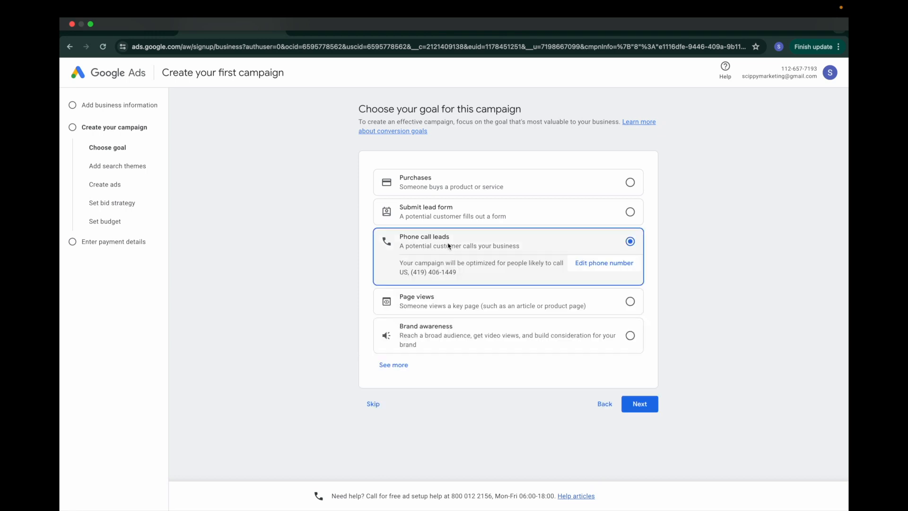
pyautogui.click(630, 408)
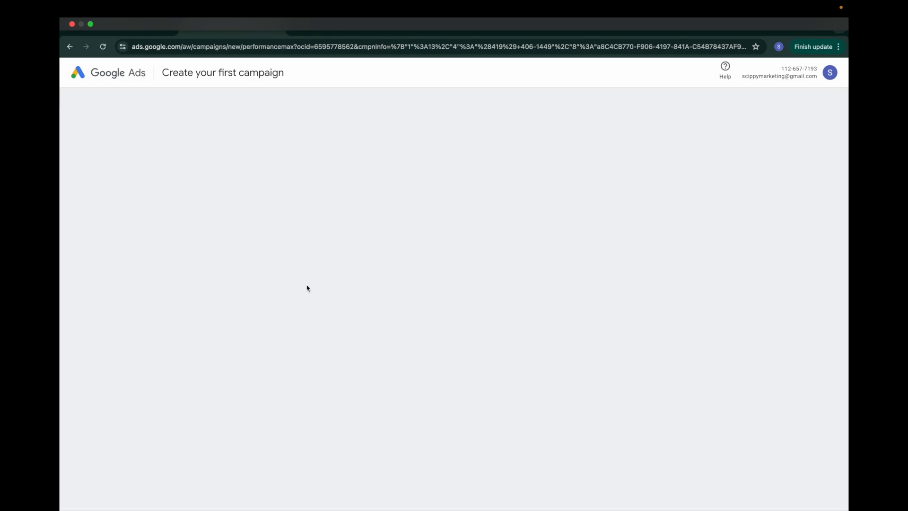
# Step: Add the search themes Digital marketing, marketing agency and lead generation, then continue
pyautogui.click(433, 218)
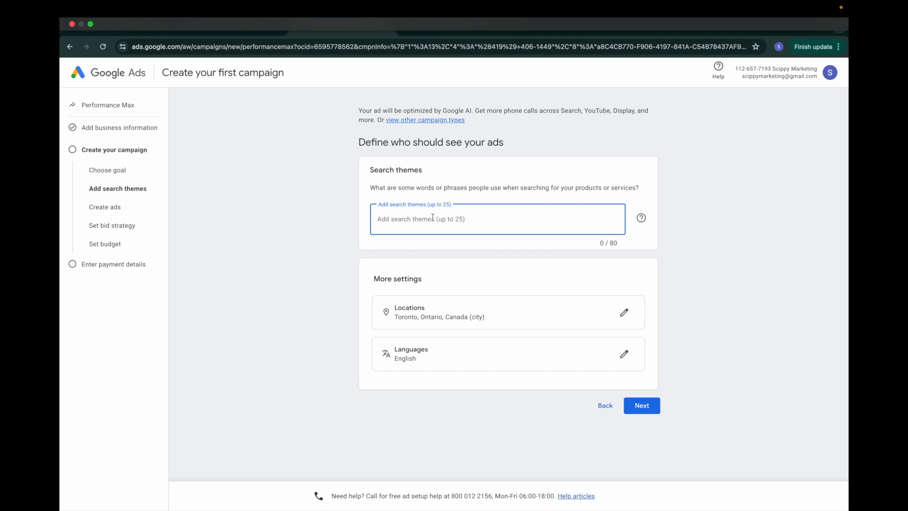
pyautogui.write('Digital marketing')
pyautogui.press('Return')
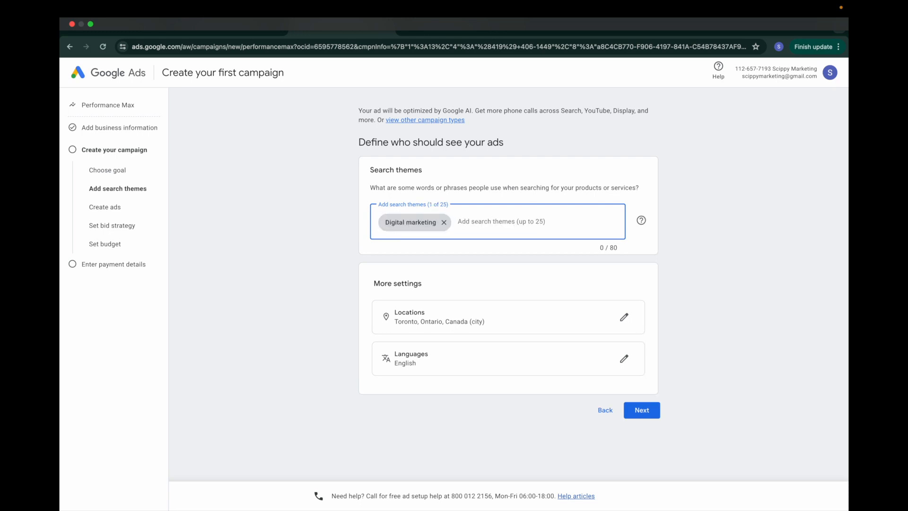
pyautogui.write('marketing agency')
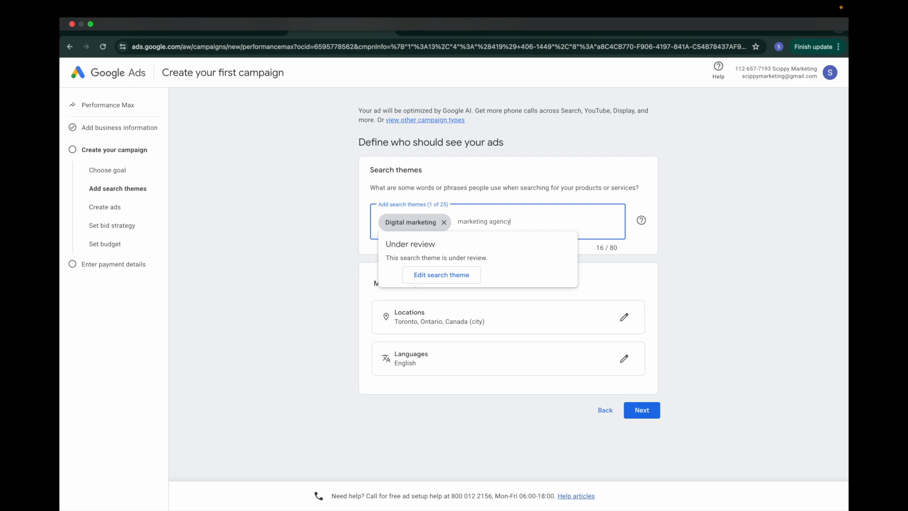
pyautogui.press('Return')
pyautogui.write('l')
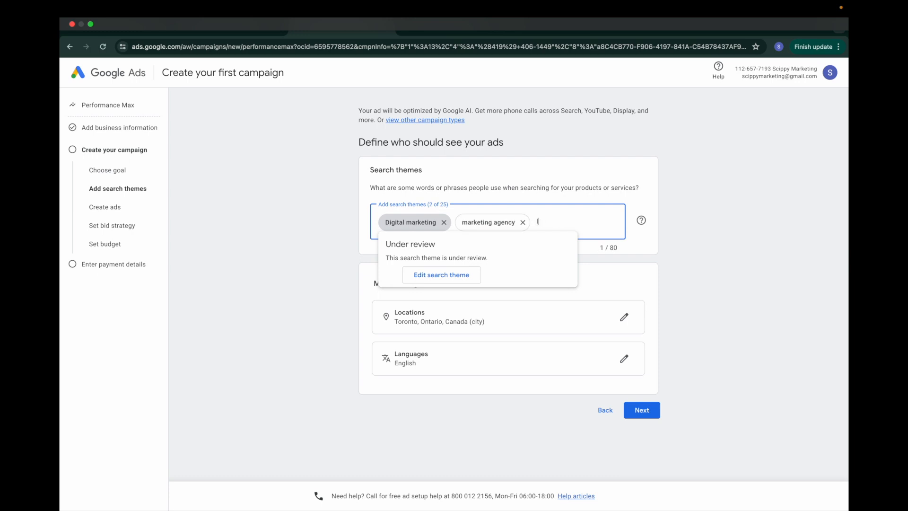
pyautogui.write('ead generation')
pyautogui.press('Return')
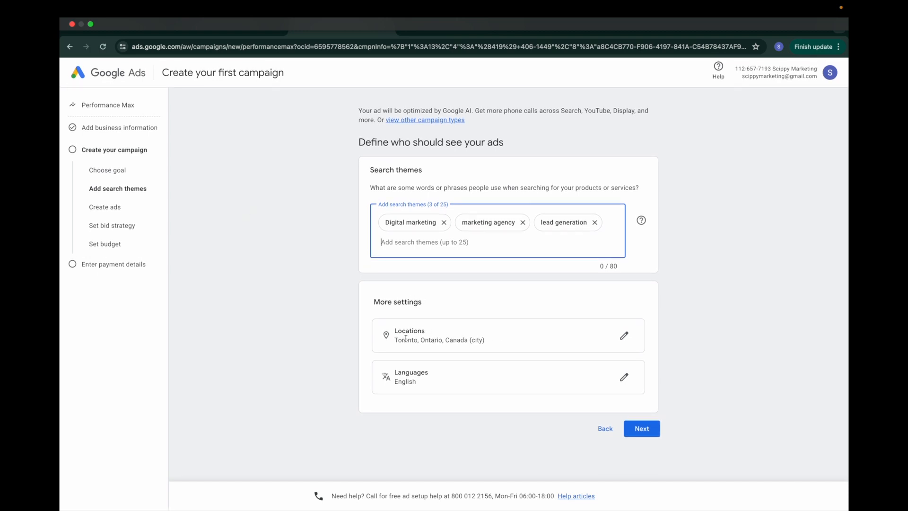
pyautogui.click(646, 431)
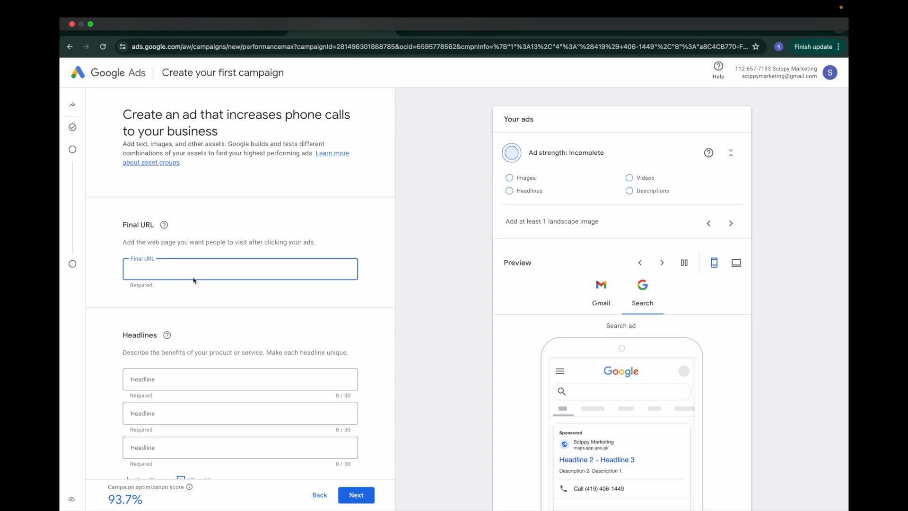
# Step: Paste the Google Maps short link into the ad's Final URL field
pyautogui.scroll(-1, 239, 284)
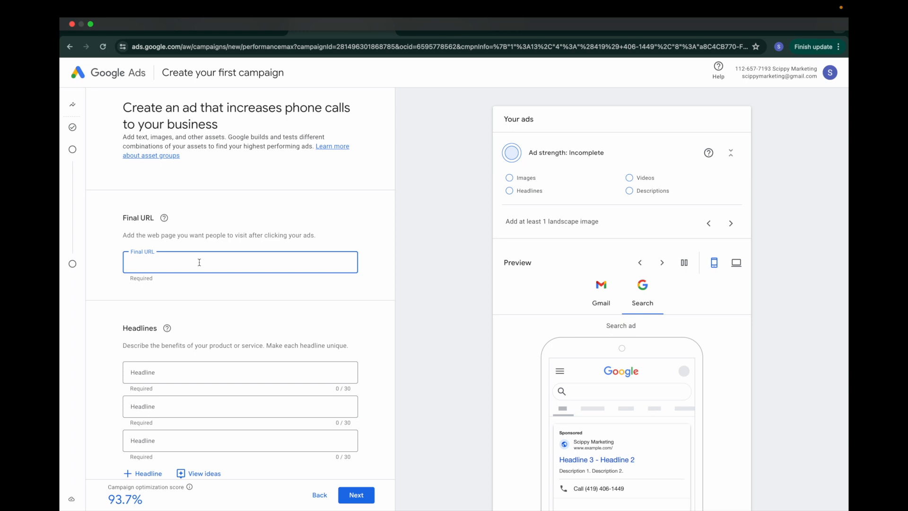
pyautogui.scroll(-5, 278, 280)
# Step: Write headlines 'Toronto's #1 marketing agency', 'Call now for a consultation' and 'Available 24/7'
pyautogui.click(204, 254)
pyautogui.scroll(-3, 371, 324)
pyautogui.scroll(-3, 546, 367)
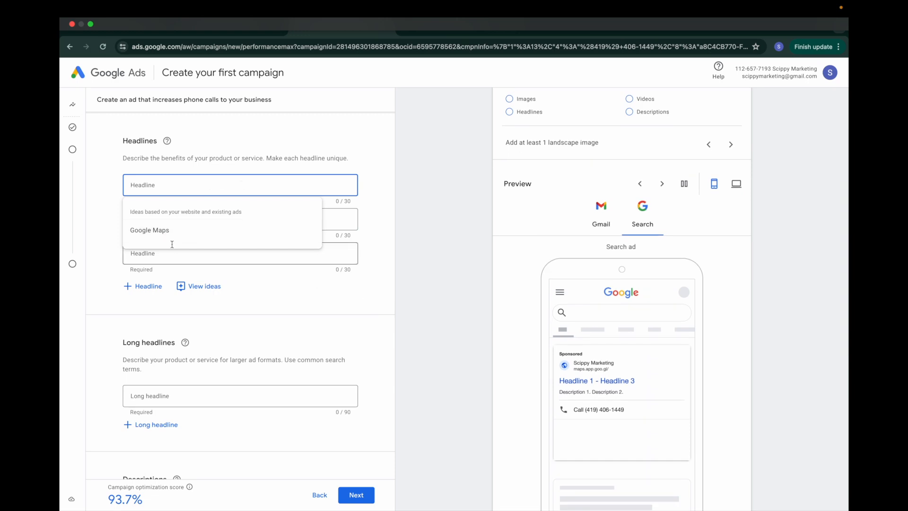
pyautogui.write("Toronto's marketing agency#1 marketing agency")
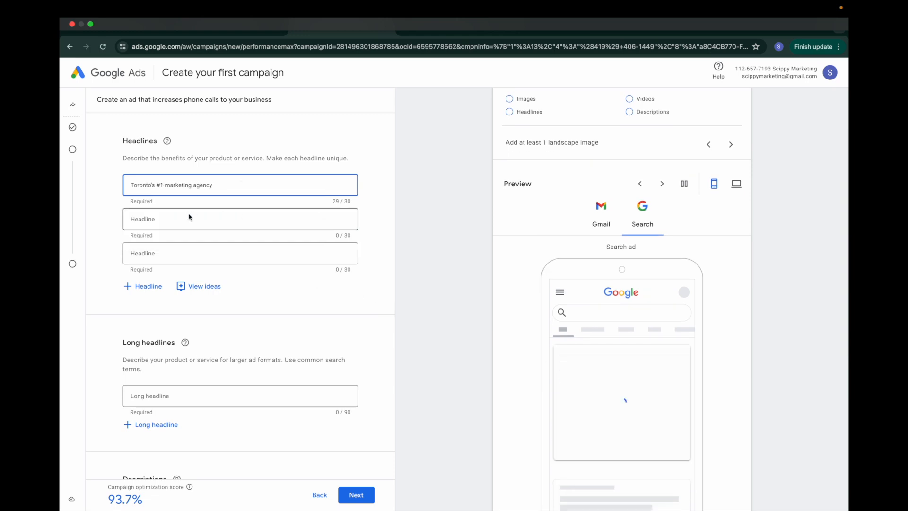
pyautogui.click(190, 218)
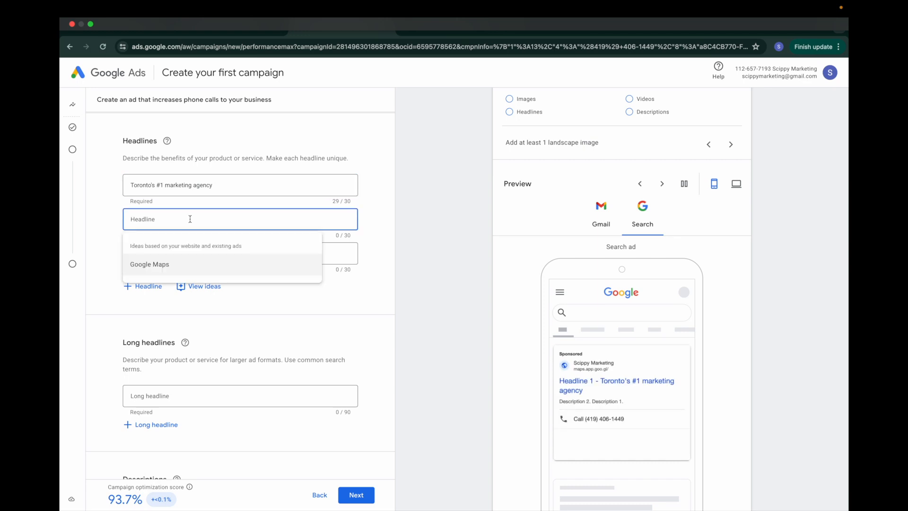
pyautogui.write('Call now to ch')
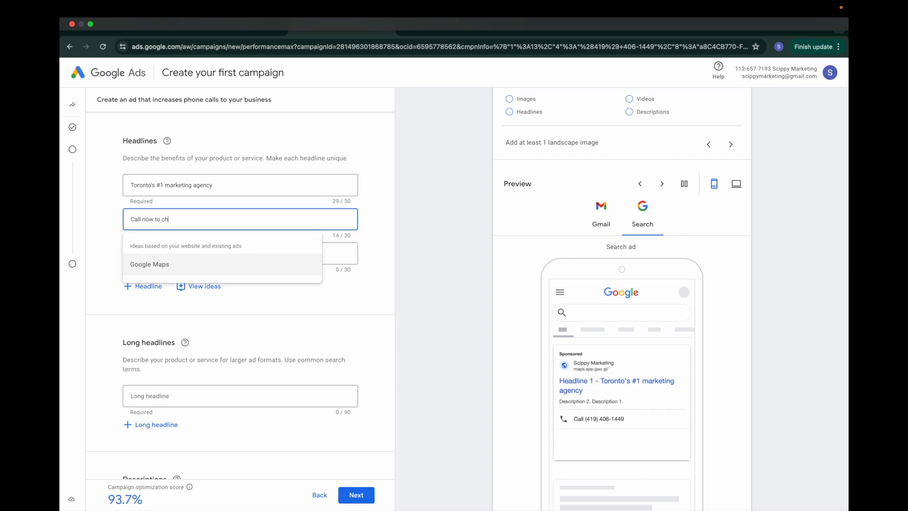
pyautogui.press('BackSpace')
pyautogui.press('BackSpace')
pyautogui.press('BackSpace')
pyautogui.write('schedule a sa')
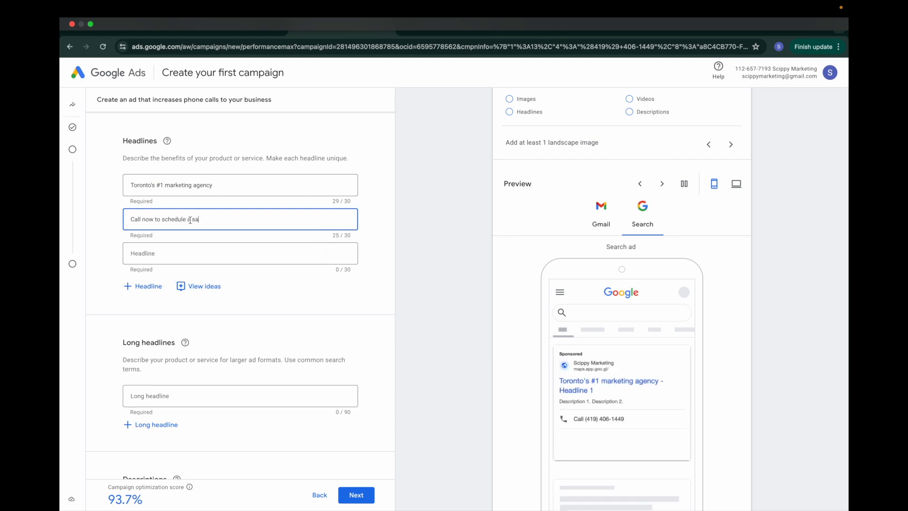
pyautogui.press('BackSpace')
pyautogui.press('BackSpace')
pyautogui.press('BackSpace')
pyautogui.press('BackSpace')
pyautogui.press('BackSpace')
pyautogui.press('BackSpace')
pyautogui.press('BackSpace')
pyautogui.press('BackSpace')
pyautogui.press('BackSpace')
pyautogui.press('BackSpace')
pyautogui.press('BackSpace')
pyautogui.press('BackSpace')
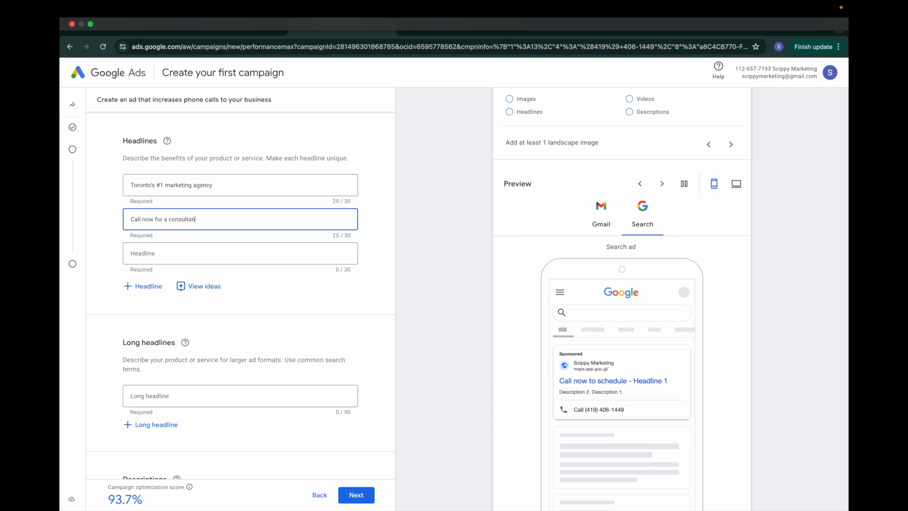
pyautogui.press('Tab')
pyautogui.write('Available 24/7')
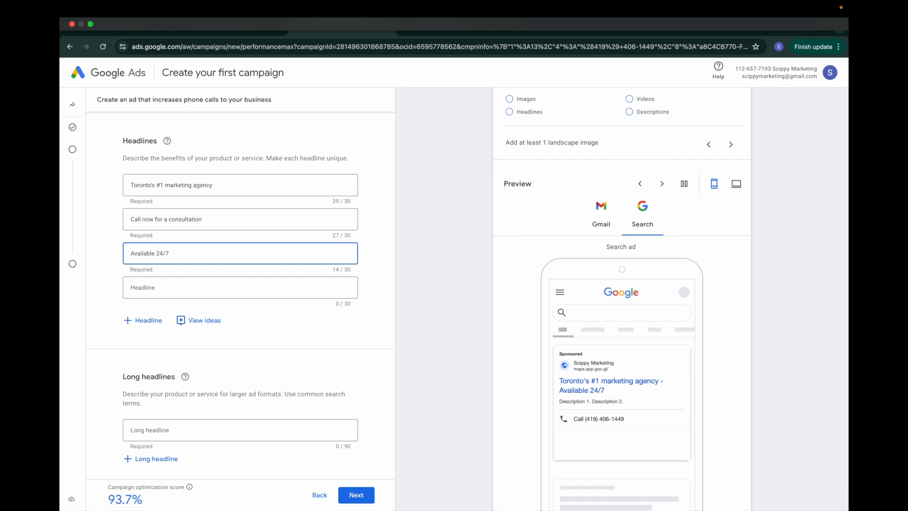
# Step: Enter the long headline 'Toronto's number one digital marketing agency, ready to bring you clients, and projects'
pyautogui.scroll(-1, 284, 254)
pyautogui.click(244, 244)
pyautogui.click(373, 231)
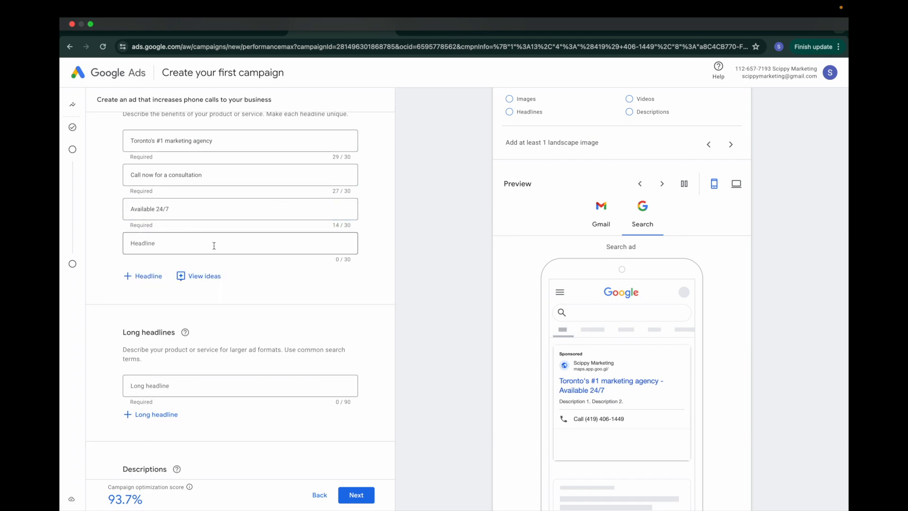
pyautogui.scroll(-1, 214, 246)
pyautogui.scroll(-2, 187, 264)
pyautogui.click(190, 265)
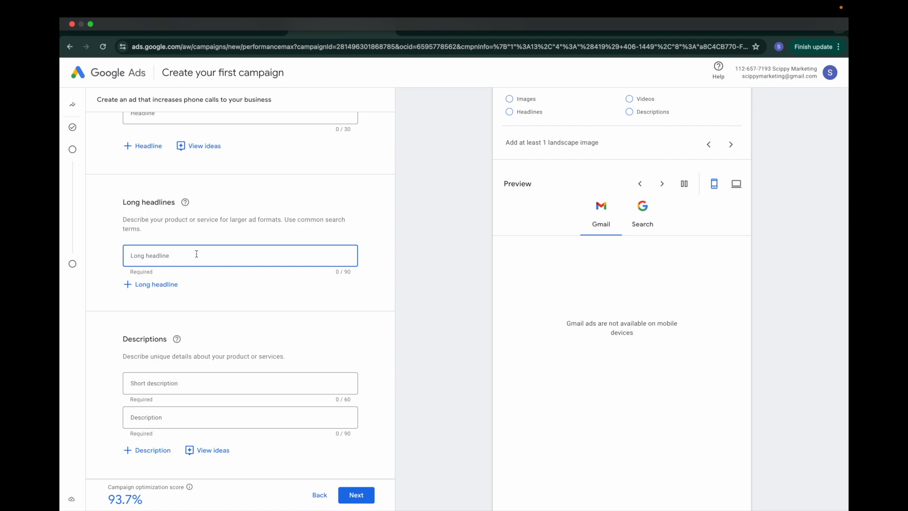
pyautogui.write('w')
pyautogui.press('BackSpace')
pyautogui.write("Toronto's")
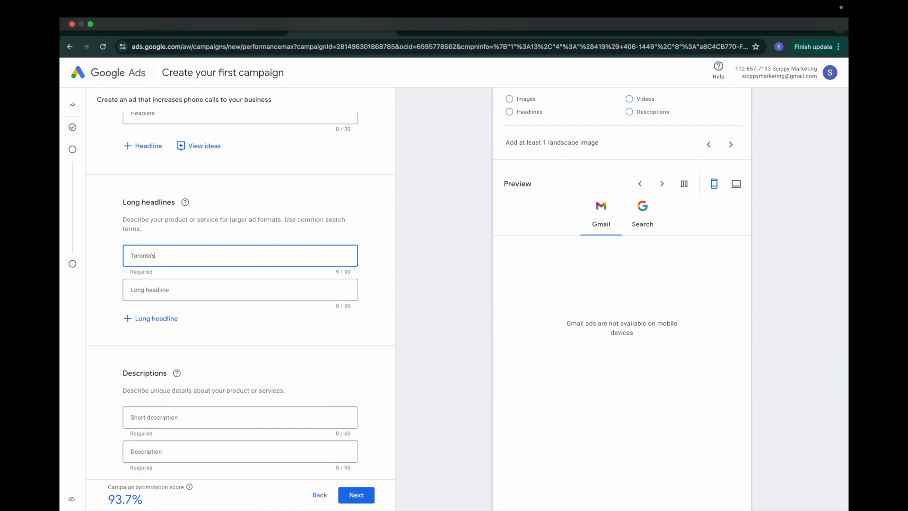
pyautogui.write(' number one digital marketing agency, ready to bring you c')
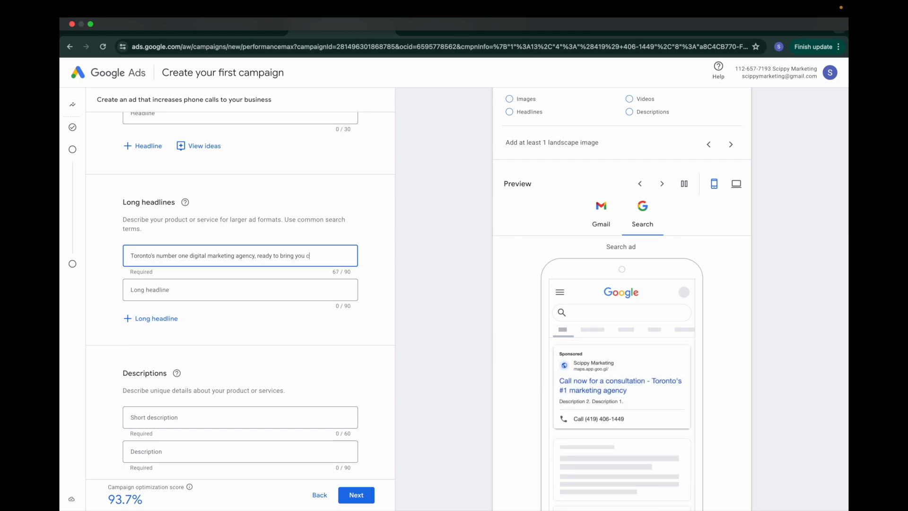
pyautogui.write('proj')
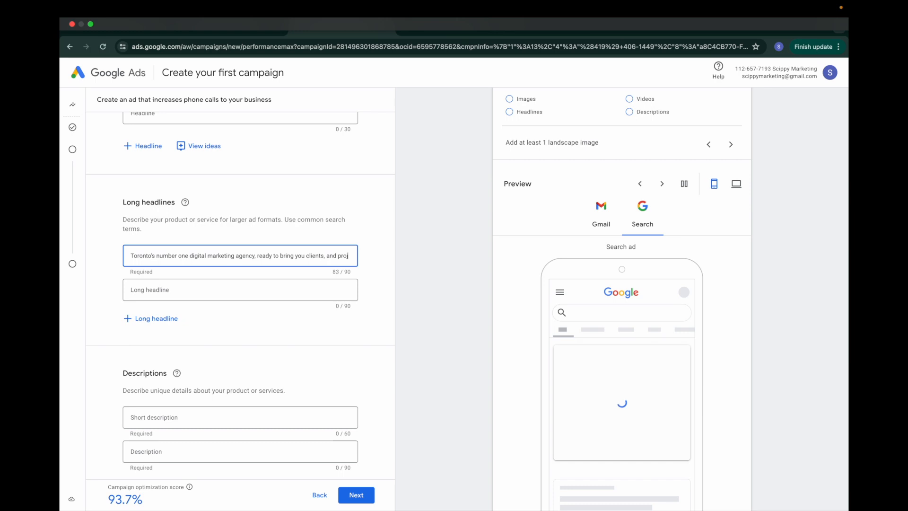
pyautogui.write('ects')
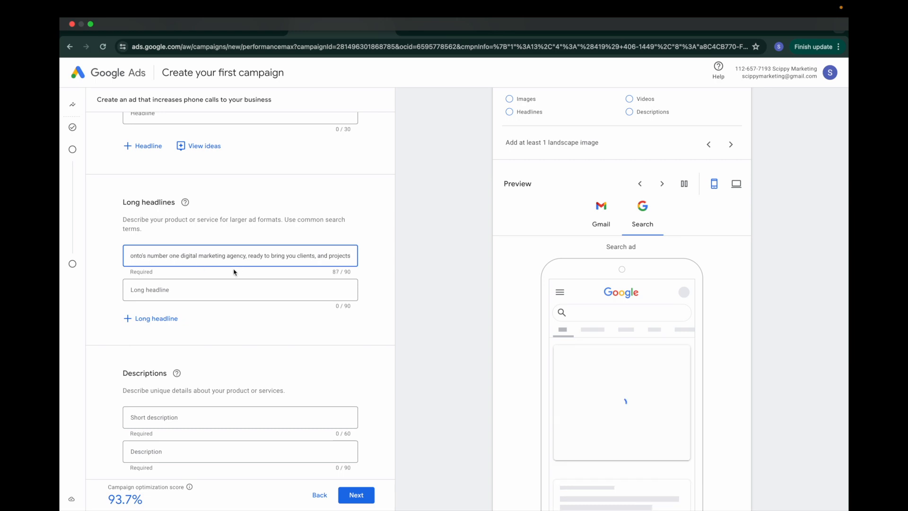
pyautogui.scroll(-3, 249, 275)
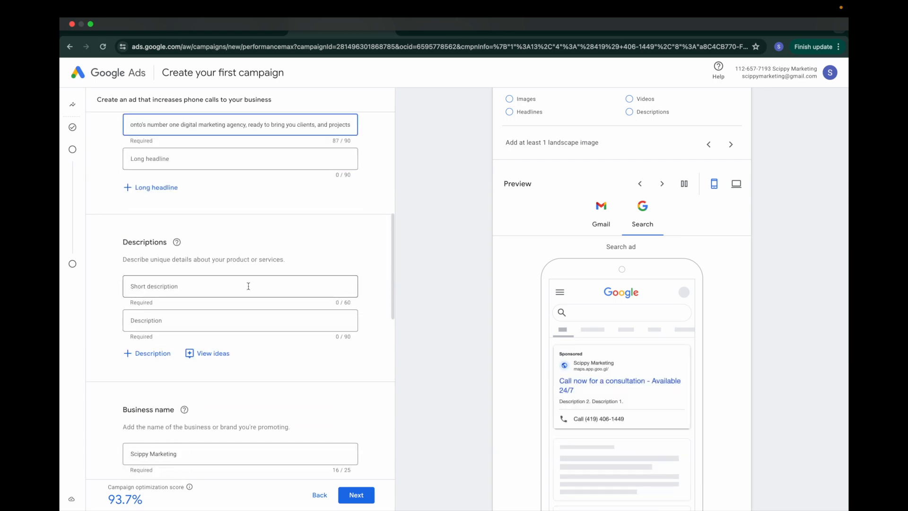
# Step: Write the ad's short description and second description
pyautogui.click(225, 285)
pyautogui.scroll(-1, 264, 281)
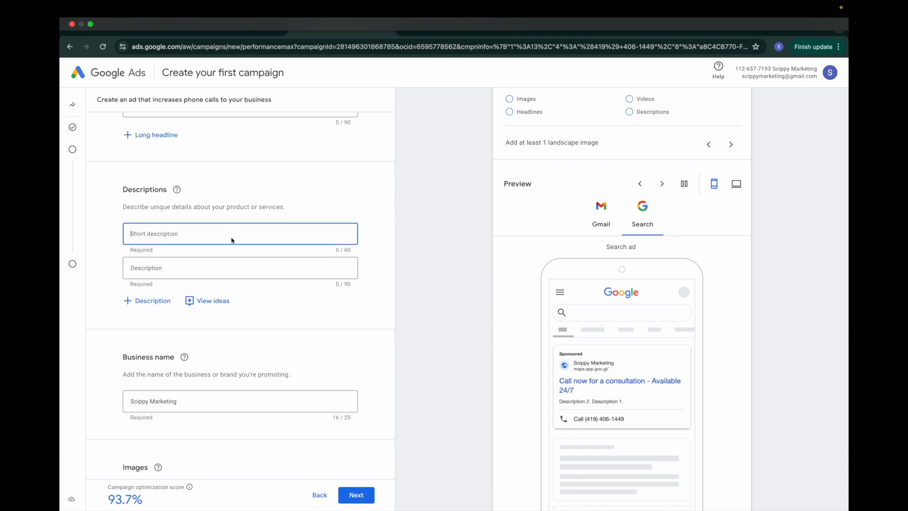
pyautogui.write('Read')
pyautogui.press('BackSpace')
pyautogui.press('BackSpace')
pyautogui.press('BackSpace')
pyautogui.press('BackSpace')
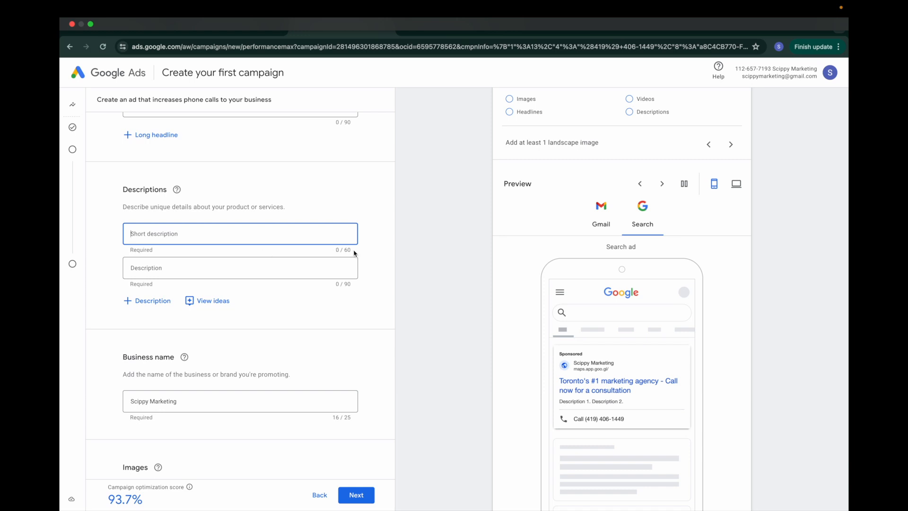
pyautogui.press('Tab')
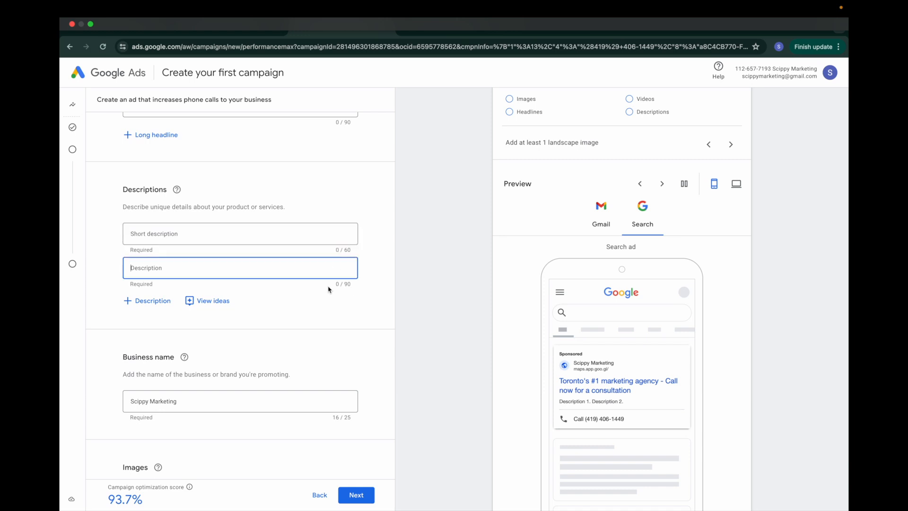
pyautogui.click(228, 232)
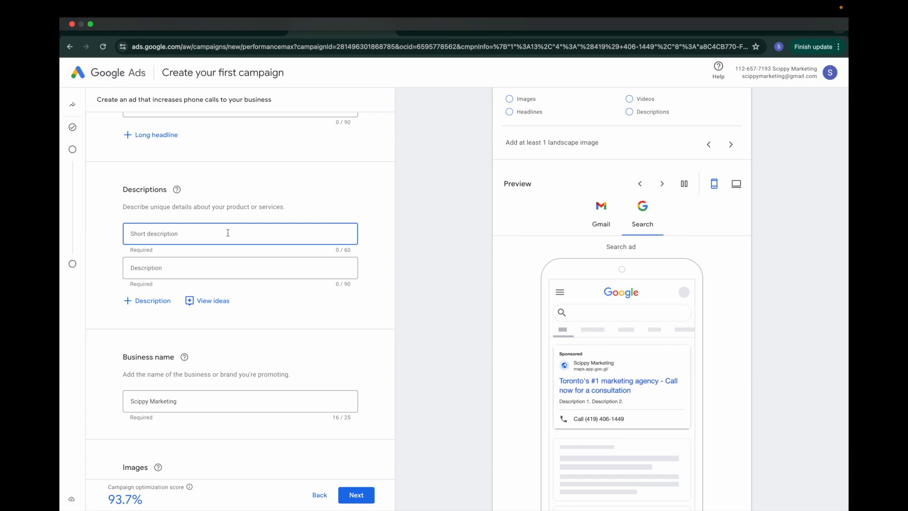
pyautogui.write('The best in the city')
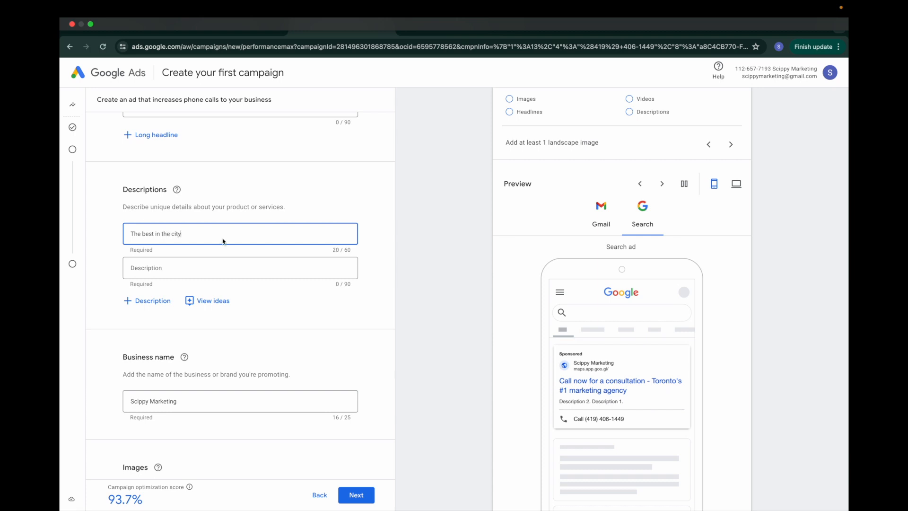
pyautogui.click(208, 264)
pyautogui.write('generation')
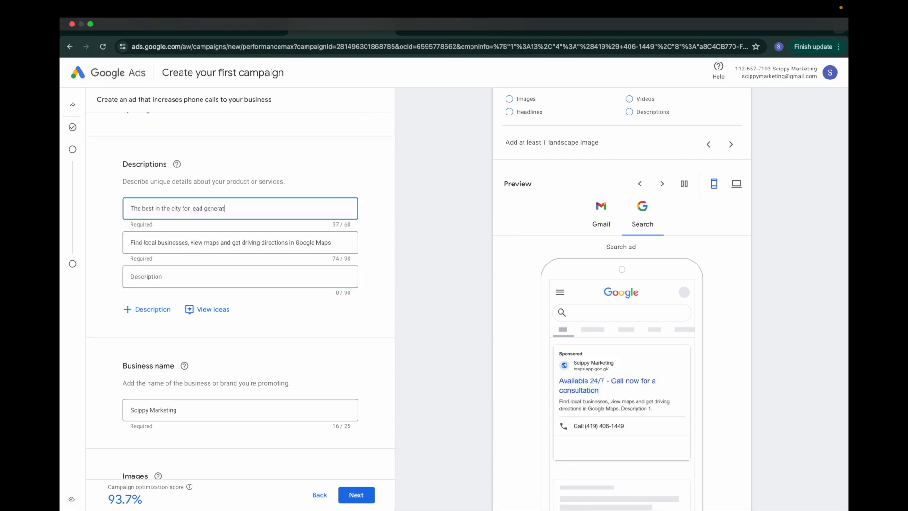
pyautogui.click(332, 245)
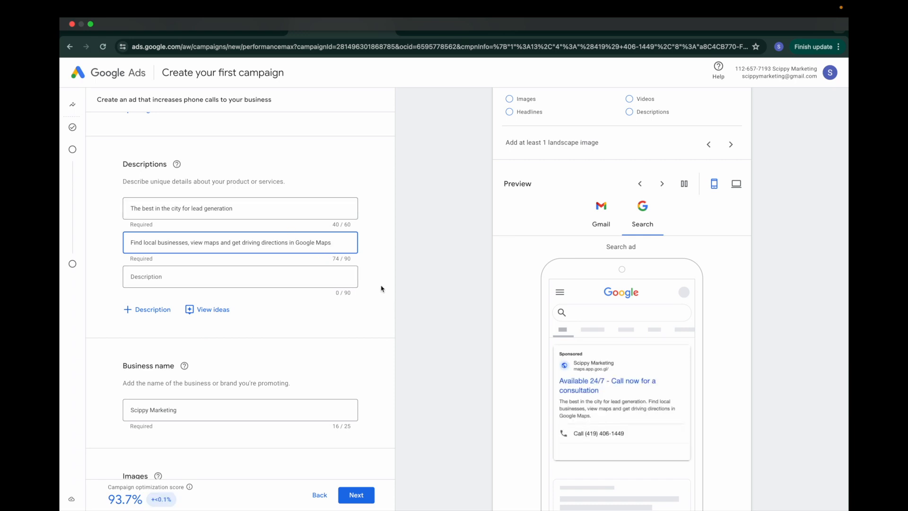
pyautogui.click(341, 224)
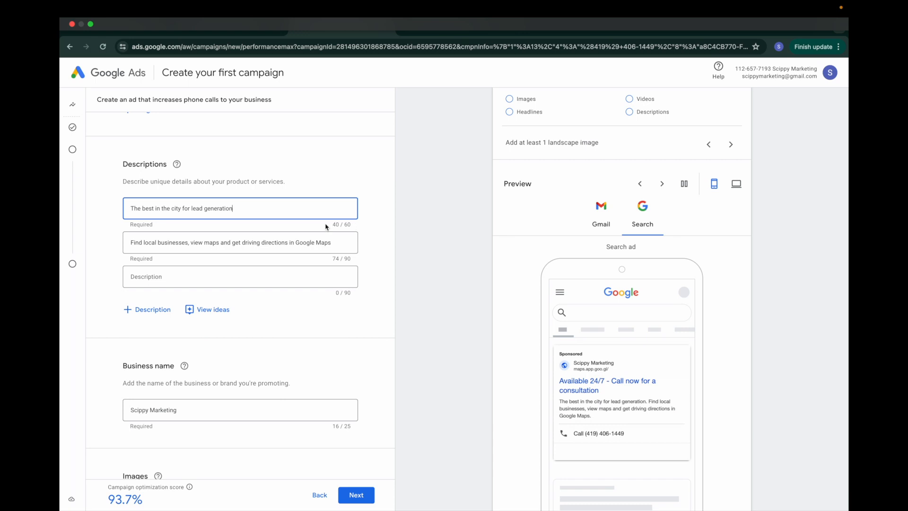
pyautogui.click(350, 261)
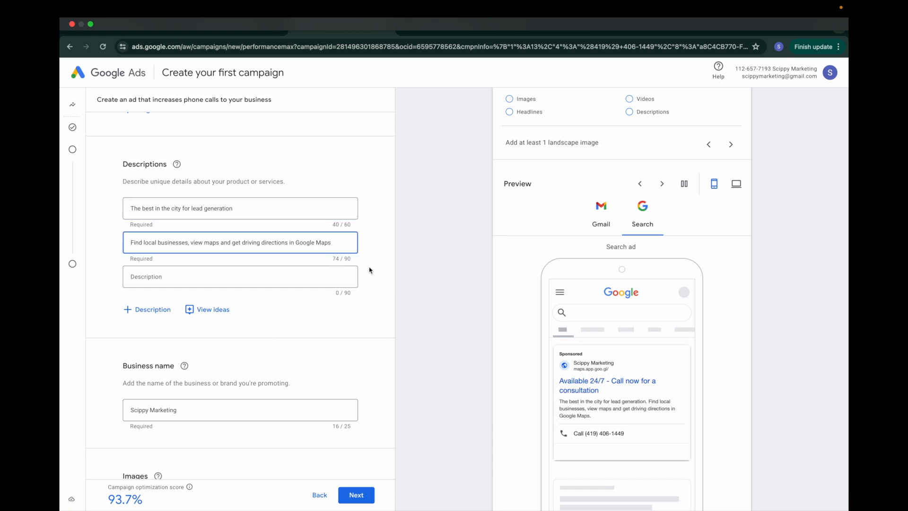
pyautogui.scroll(-5, 365, 263)
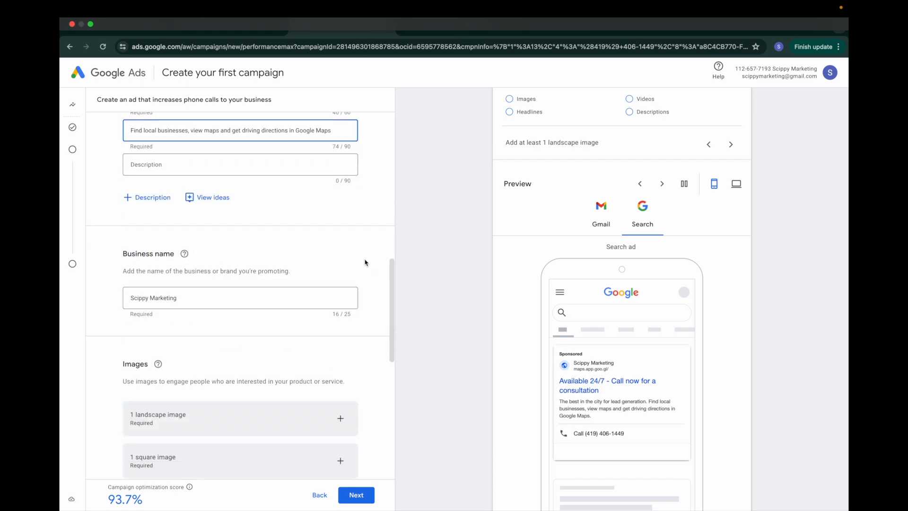
# Step: Check the Scippy Marketing business name, then open the Logos chooser
pyautogui.click(190, 192)
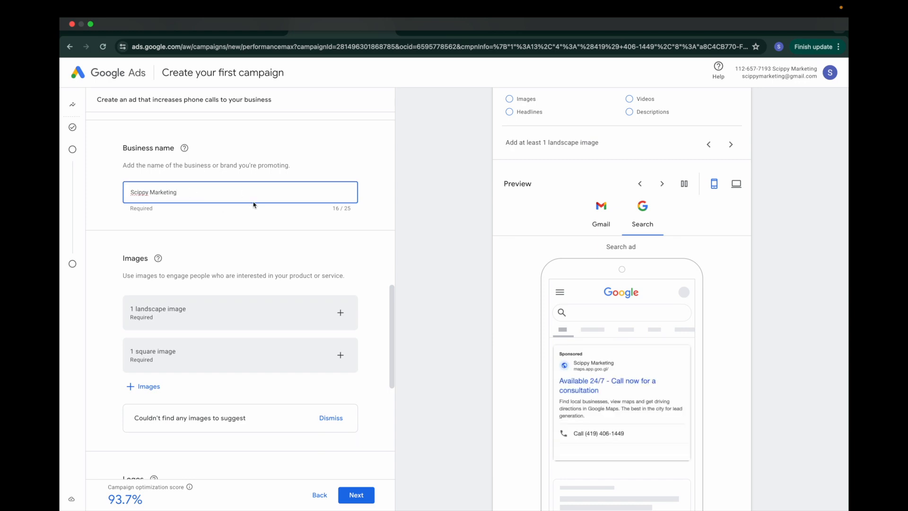
pyautogui.scroll(-2, 204, 221)
pyautogui.scroll(2, 274, 340)
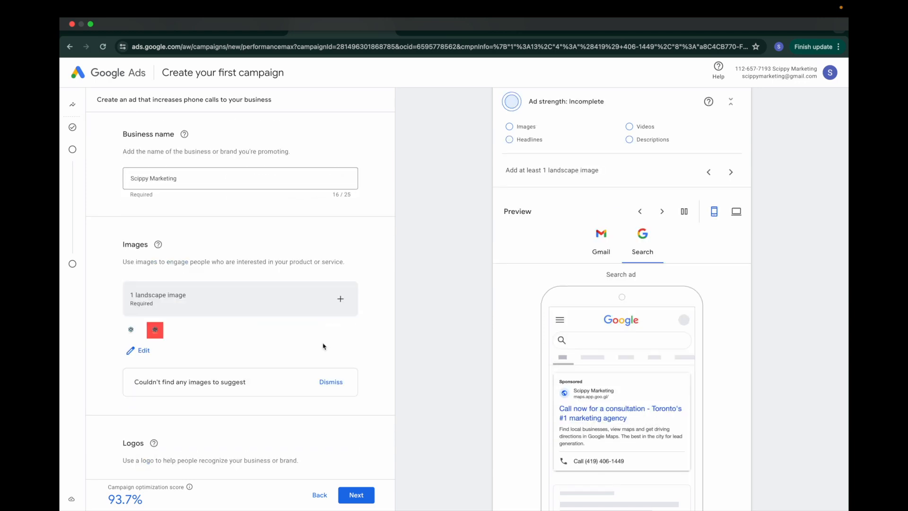
pyautogui.scroll(-3, 324, 347)
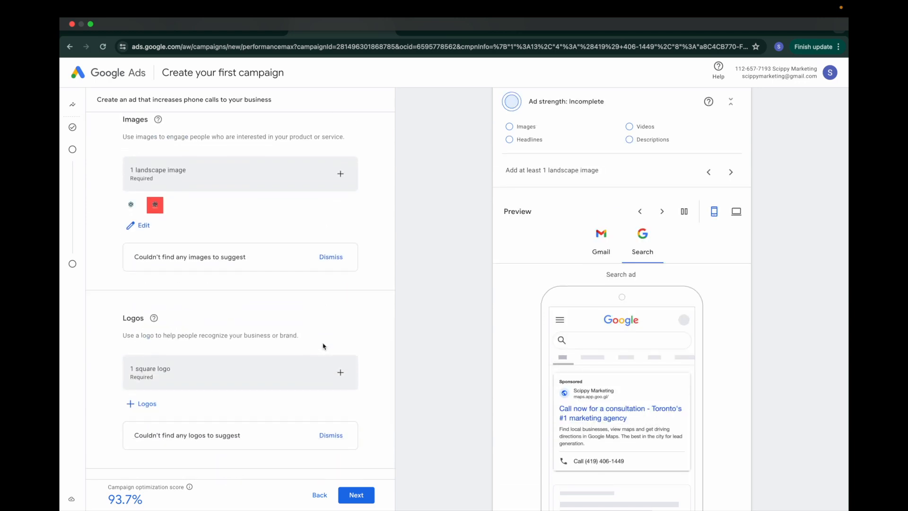
pyautogui.scroll(-3, 323, 347)
pyautogui.click(158, 252)
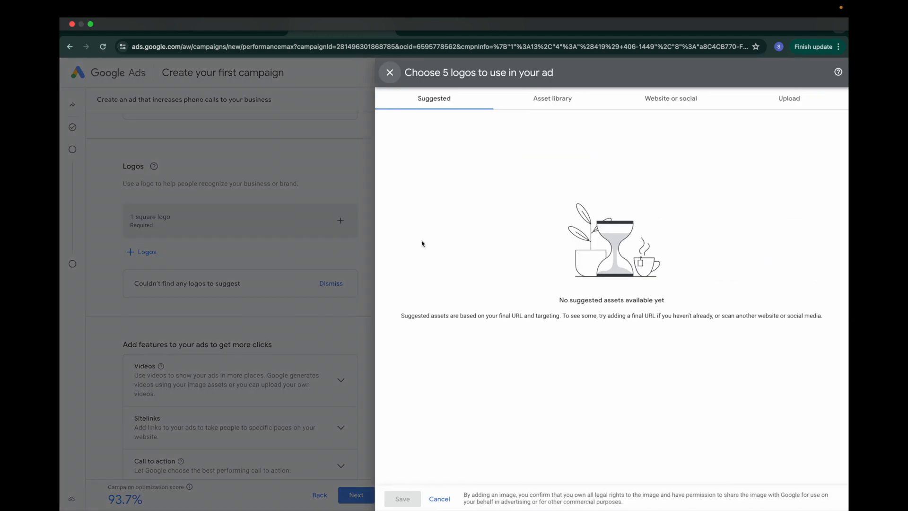
# Step: Upload SCIPPY-2.png from the computer, crop it 1:1, and save it as the logo
pyautogui.click(783, 99)
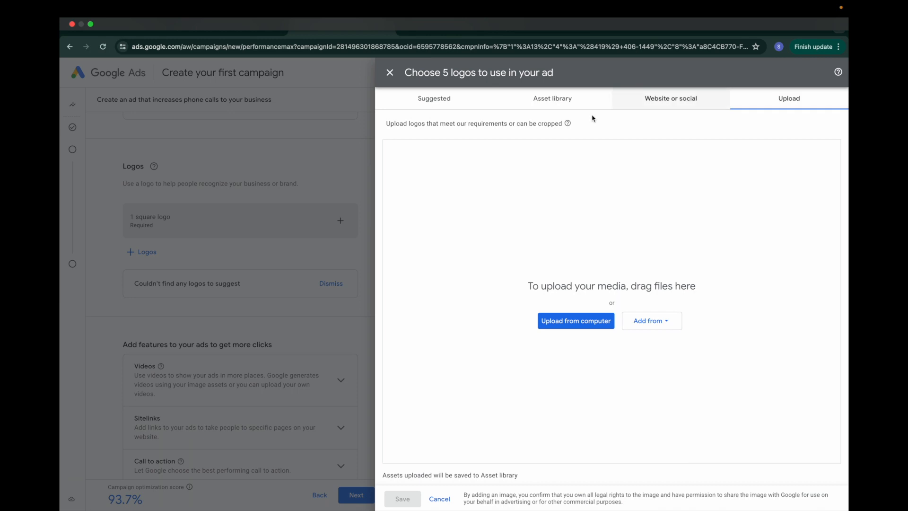
pyautogui.click(458, 106)
pyautogui.click(761, 97)
pyautogui.click(583, 322)
pyautogui.scroll(-15, 402, 259)
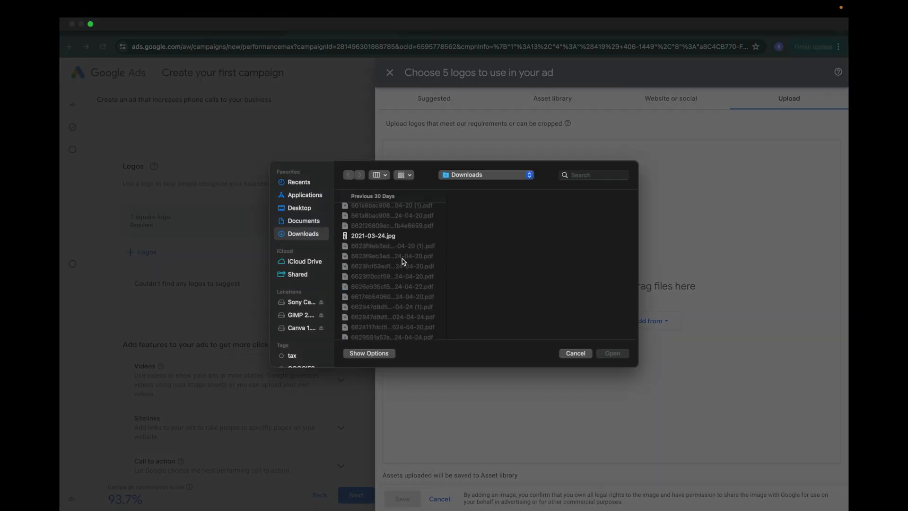
pyautogui.scroll(-15, 403, 260)
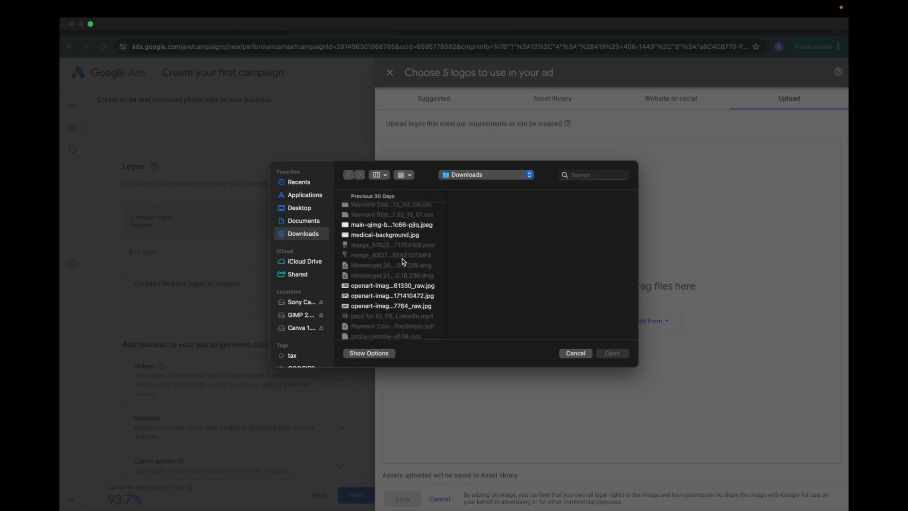
pyautogui.scroll(10, 402, 259)
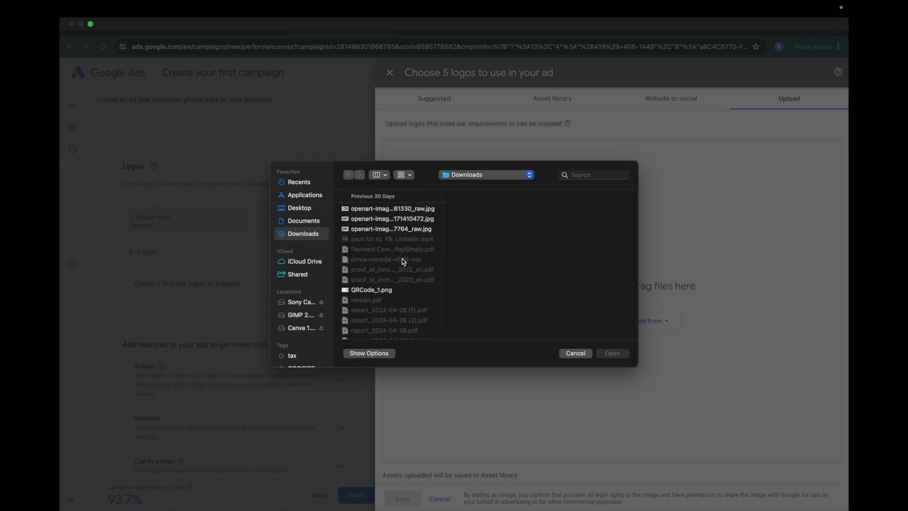
pyautogui.scroll(5, 403, 258)
pyautogui.scroll(-4, 402, 258)
pyautogui.click(382, 244)
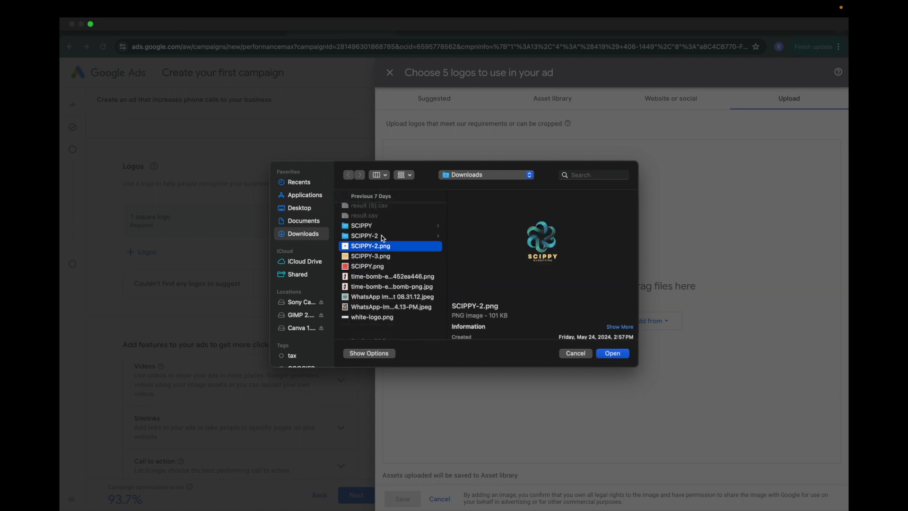
pyautogui.click(618, 355)
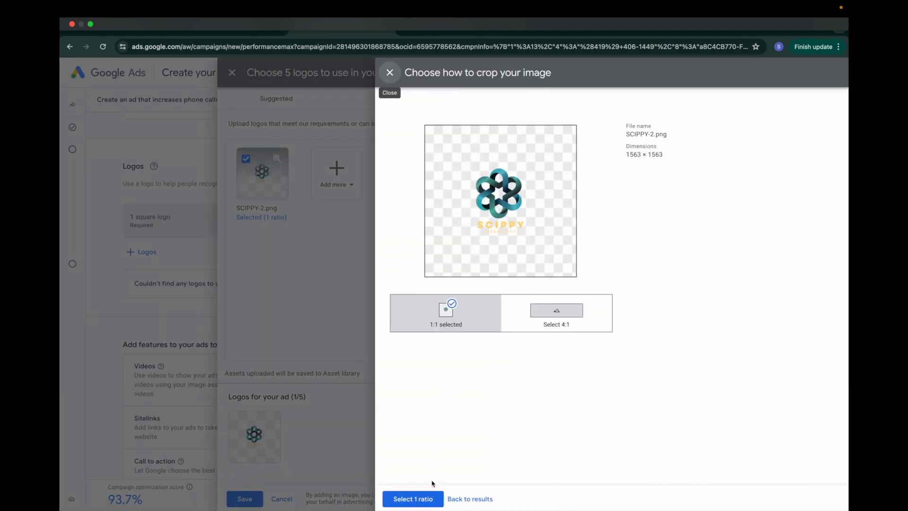
pyautogui.click(421, 499)
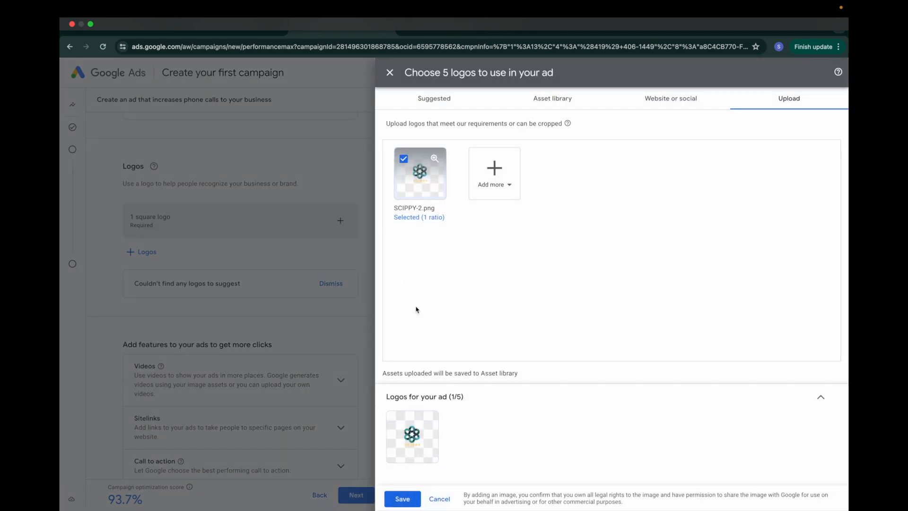
pyautogui.click(401, 499)
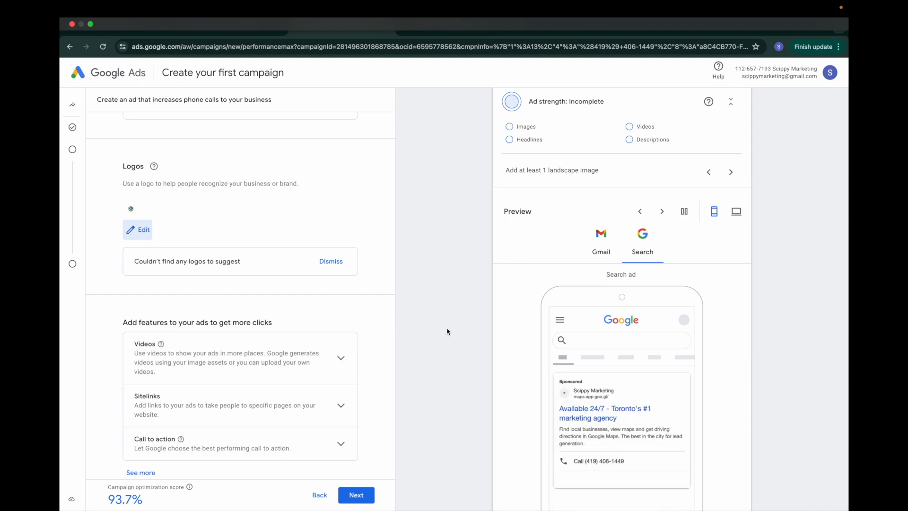
pyautogui.scroll(-3, 308, 284)
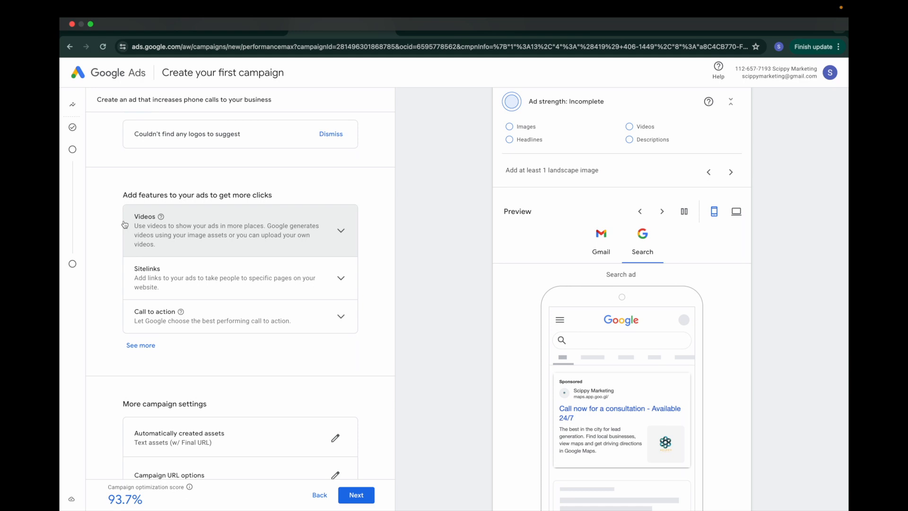
pyautogui.click(344, 288)
pyautogui.click(344, 288)
pyautogui.click(340, 231)
pyautogui.click(340, 231)
pyautogui.scroll(-1, 336, 270)
pyautogui.click(338, 289)
pyautogui.click(339, 288)
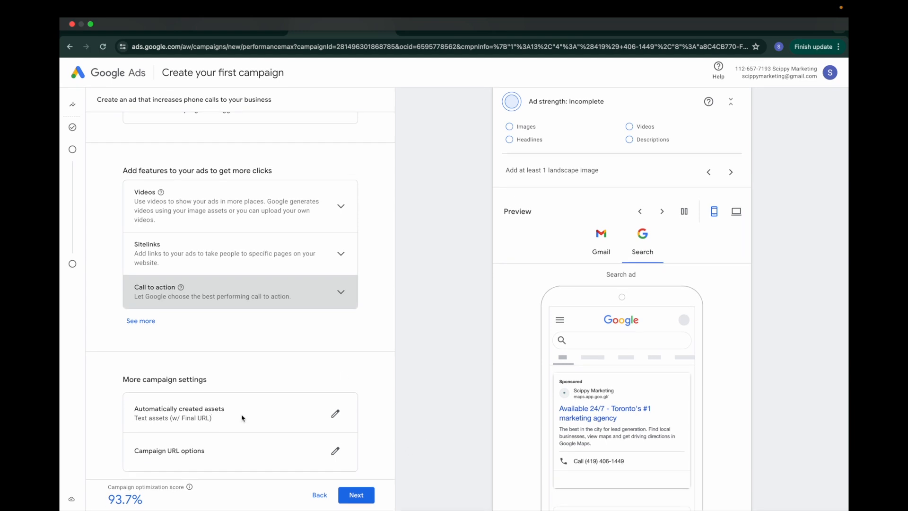
pyautogui.click(336, 413)
pyautogui.click(442, 330)
pyautogui.click(364, 76)
pyautogui.click(370, 73)
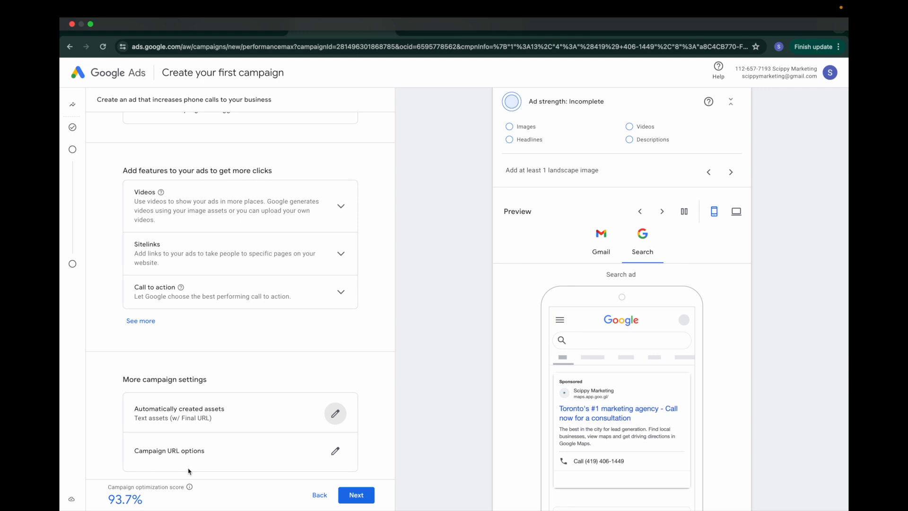
# Step: Set the bidding focus to Conversions and choose the recommended $4.45 daily budget
pyautogui.click(356, 495)
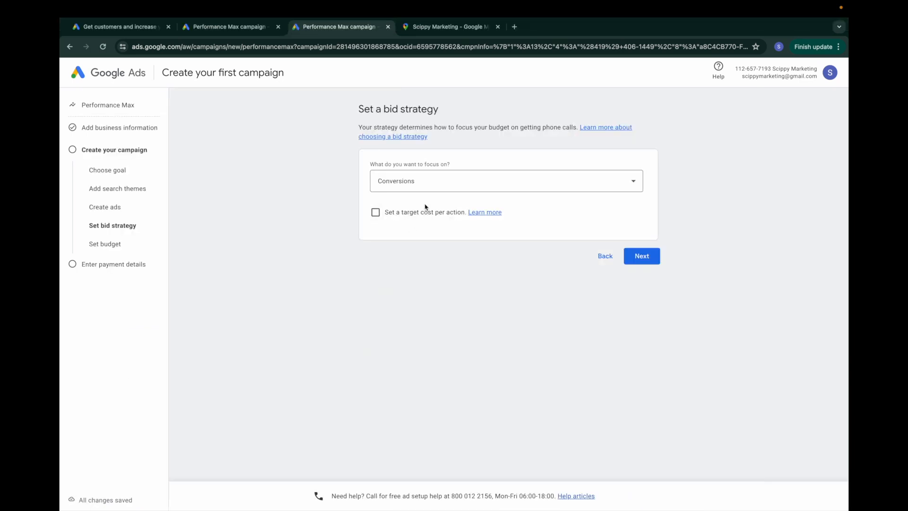
pyautogui.click(477, 189)
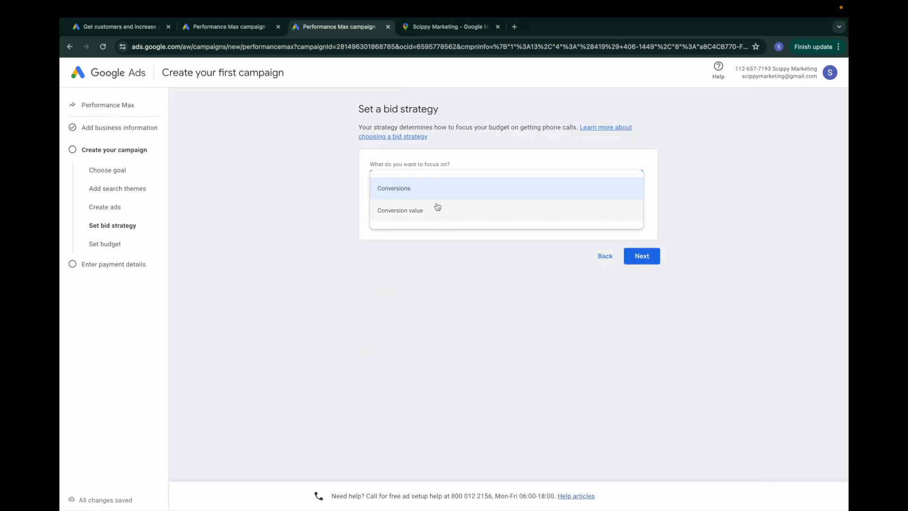
pyautogui.click(415, 197)
pyautogui.click(643, 260)
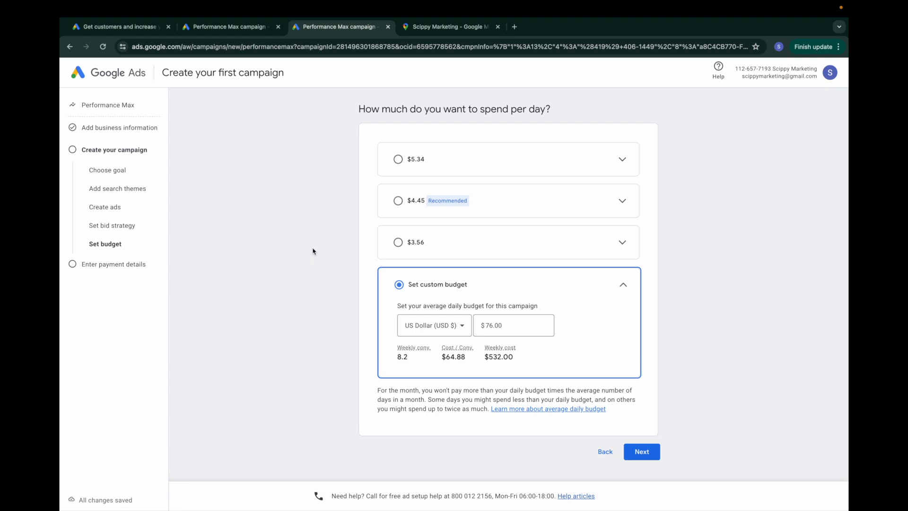
pyautogui.click(398, 201)
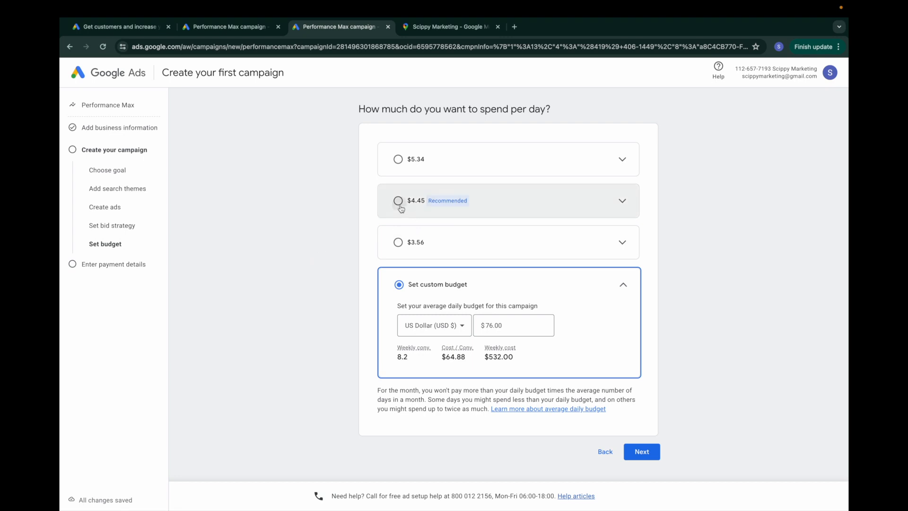
pyautogui.click(644, 445)
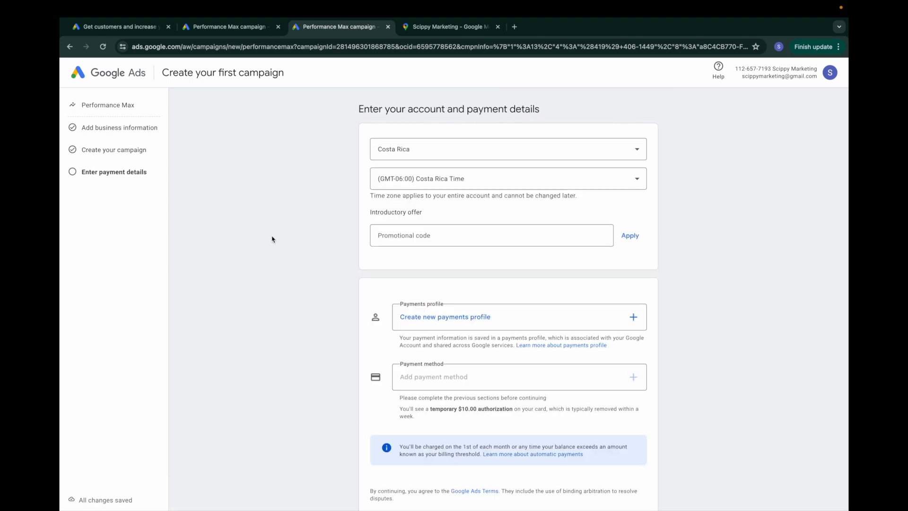
# Step: Set the account country to Canada, keeping the Toronto time zone
pyautogui.click(421, 156)
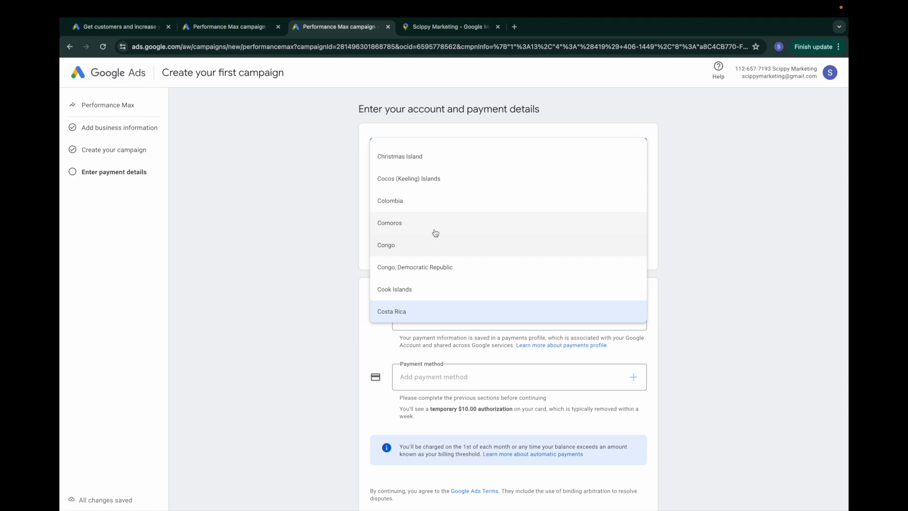
pyautogui.scroll(-5, 435, 233)
pyautogui.scroll(4, 435, 233)
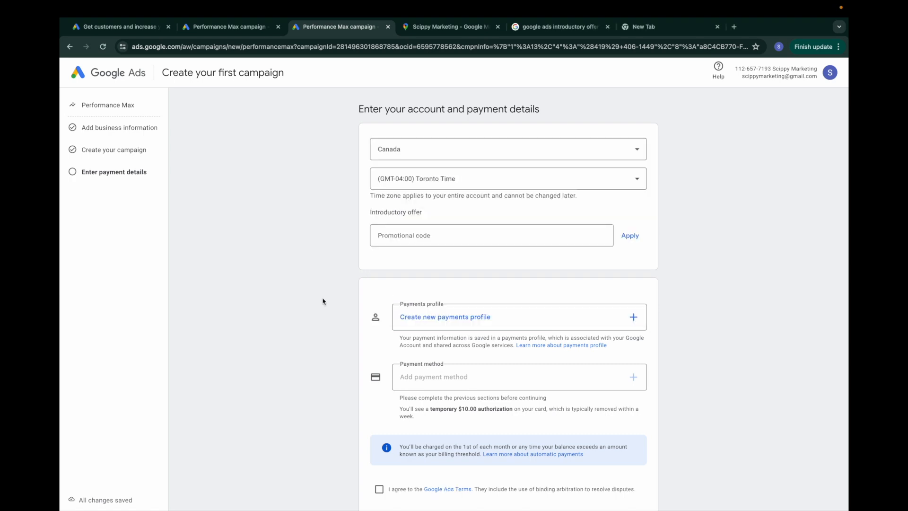
pyautogui.scroll(-4, 323, 301)
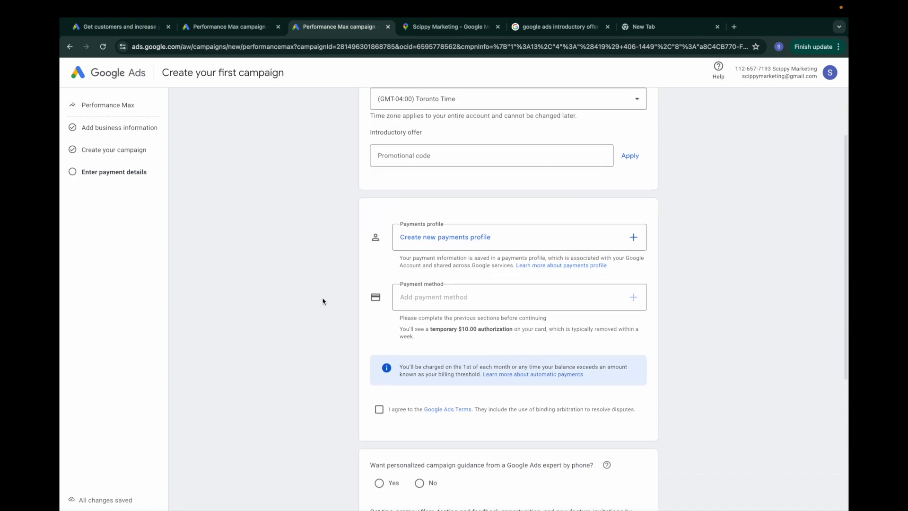
pyautogui.scroll(-3, 323, 301)
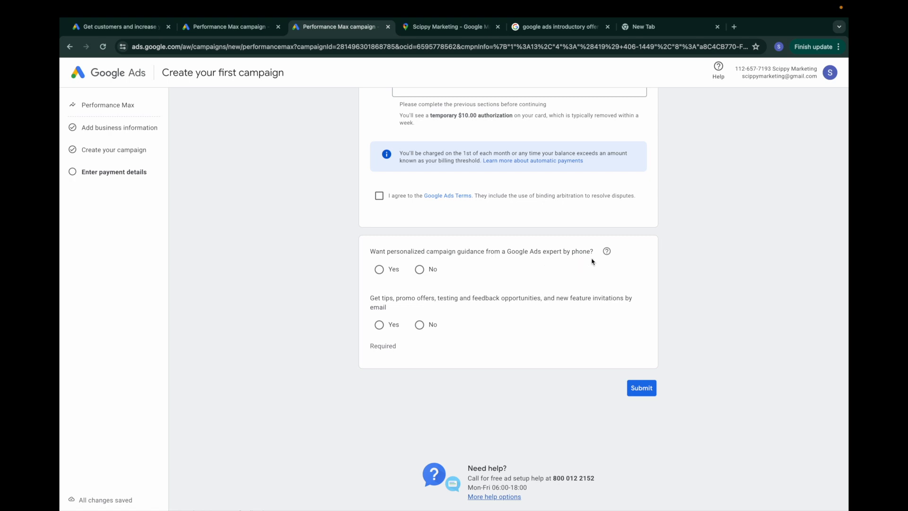
# Step: Answer No to expert phone guidance and Yes to email tips and offers
pyautogui.click(420, 269)
pyautogui.rightClick(217, 258)
pyautogui.click(217, 241)
pyautogui.rightClick(211, 201)
pyautogui.click(211, 199)
pyautogui.click(379, 324)
pyautogui.scroll(-1, 340, 336)
# Step: Submit the account details and create an Individual payments profile for Scippy Marketing in Canada
pyautogui.click(632, 377)
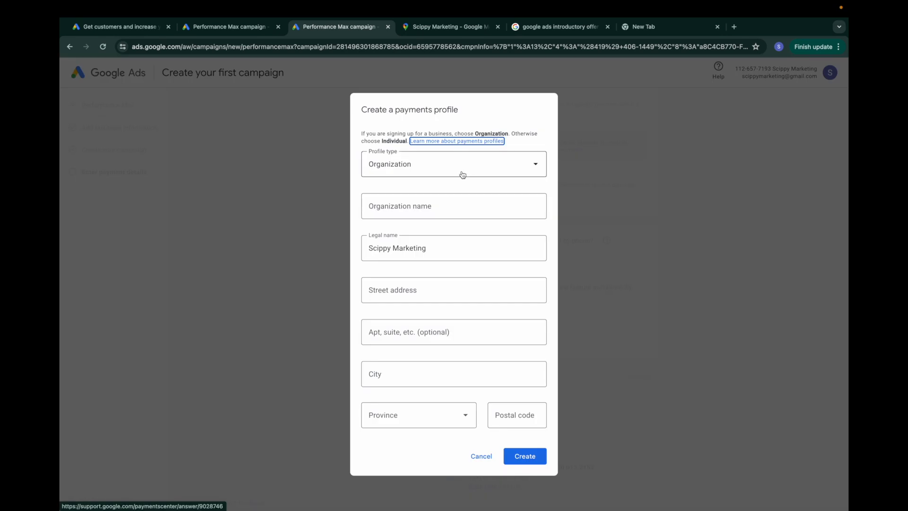
pyautogui.click(466, 168)
pyautogui.click(455, 228)
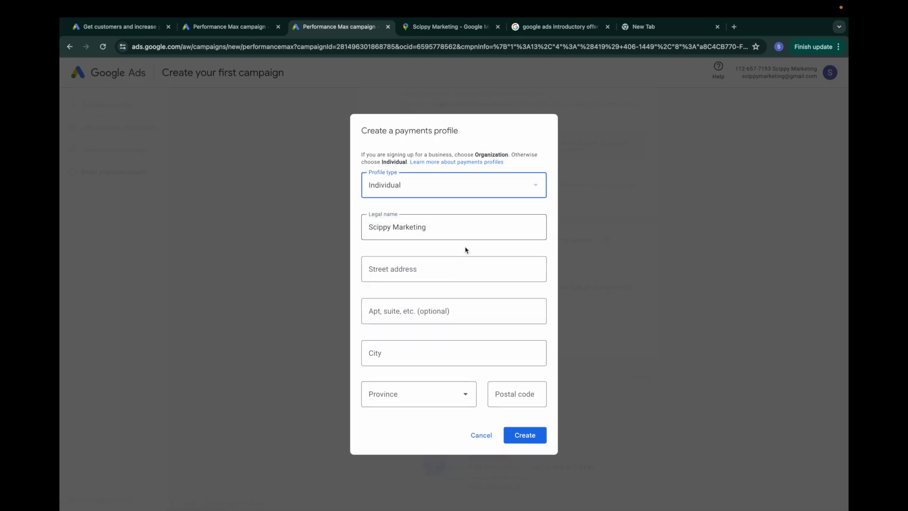
pyautogui.doubleClick(452, 229)
pyautogui.click(442, 267)
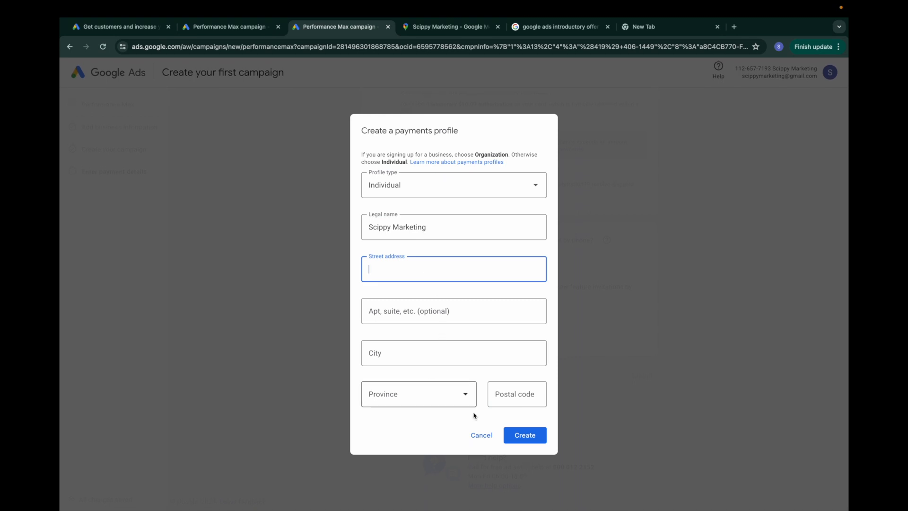
pyautogui.click(510, 436)
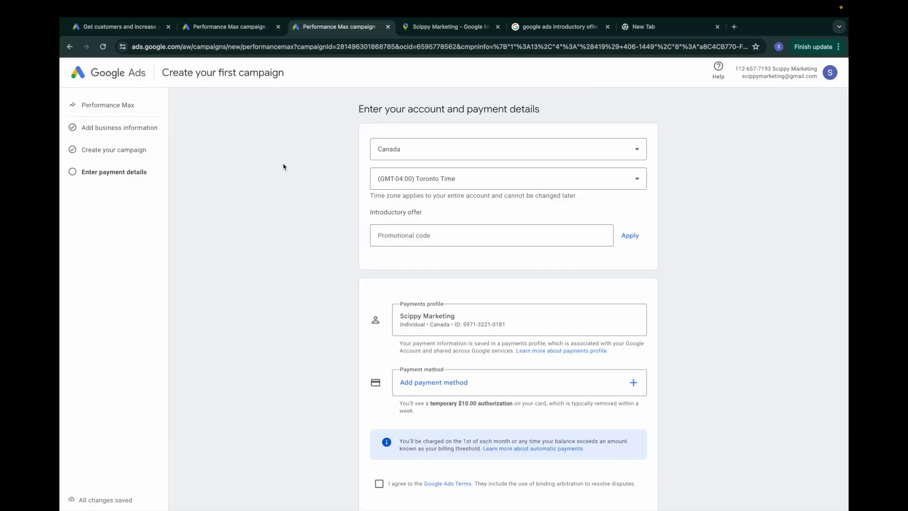
pyautogui.scroll(-5, 330, 227)
pyautogui.scroll(5, 330, 227)
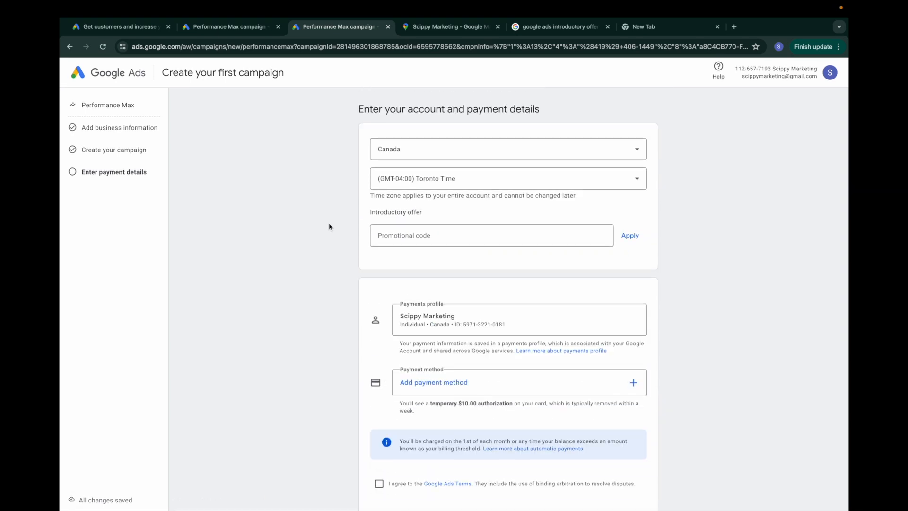